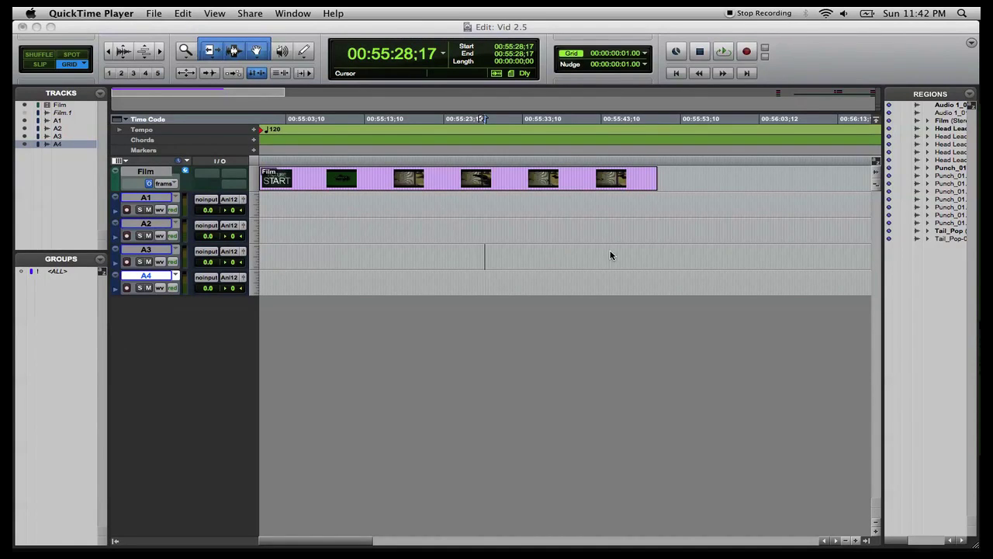
Step: Select the entire Film video region in the 'Vid 2.5' session
click(521, 187)
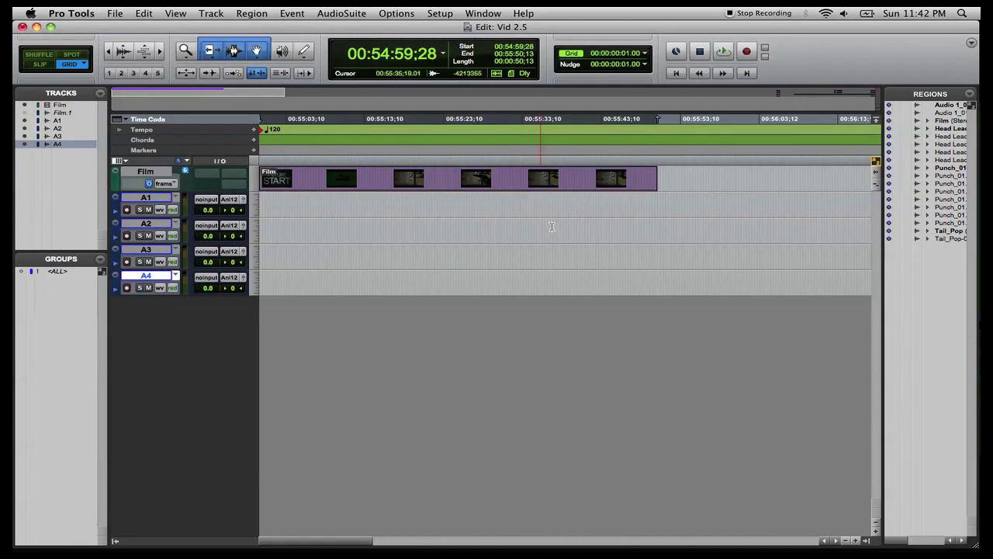
Step: Return to the session start and place the edit point on the Film region's START frame
scroll(564, 246, right, 15)
scroll(564, 246, left, 5)
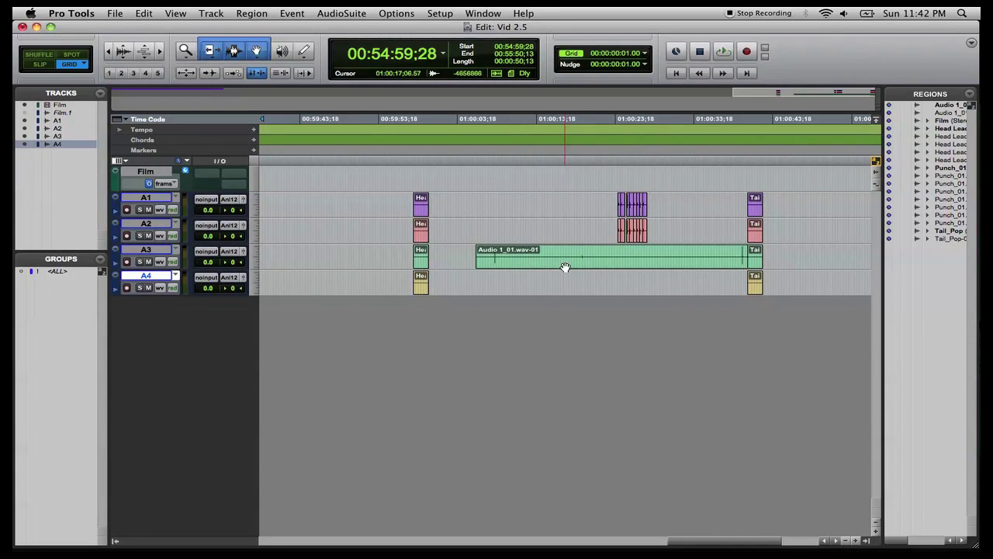
key(Return)
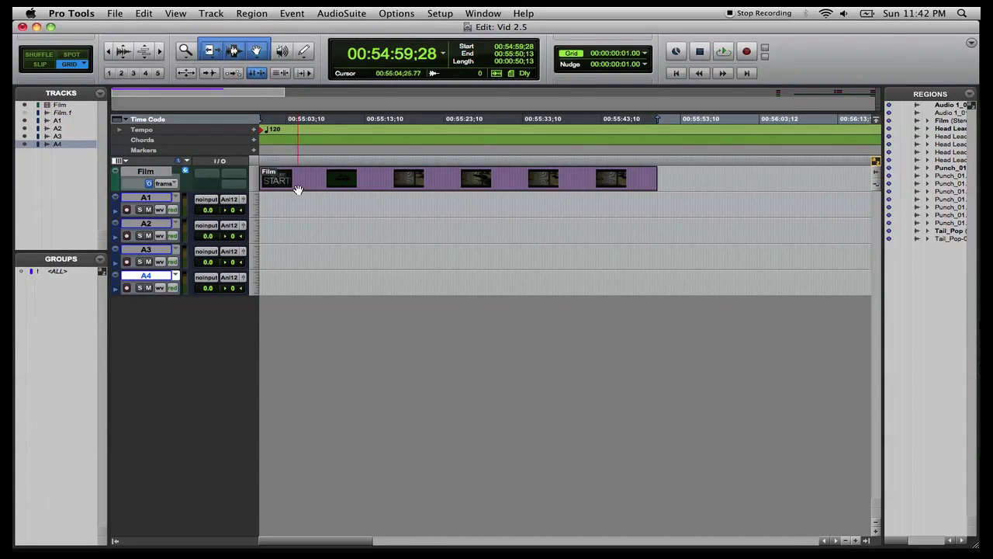
click(332, 173)
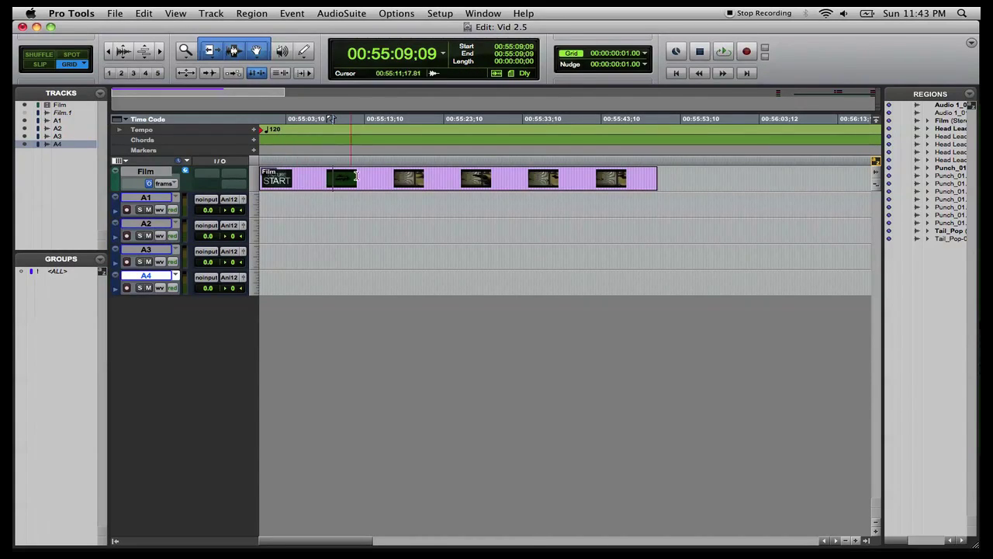
click(285, 178)
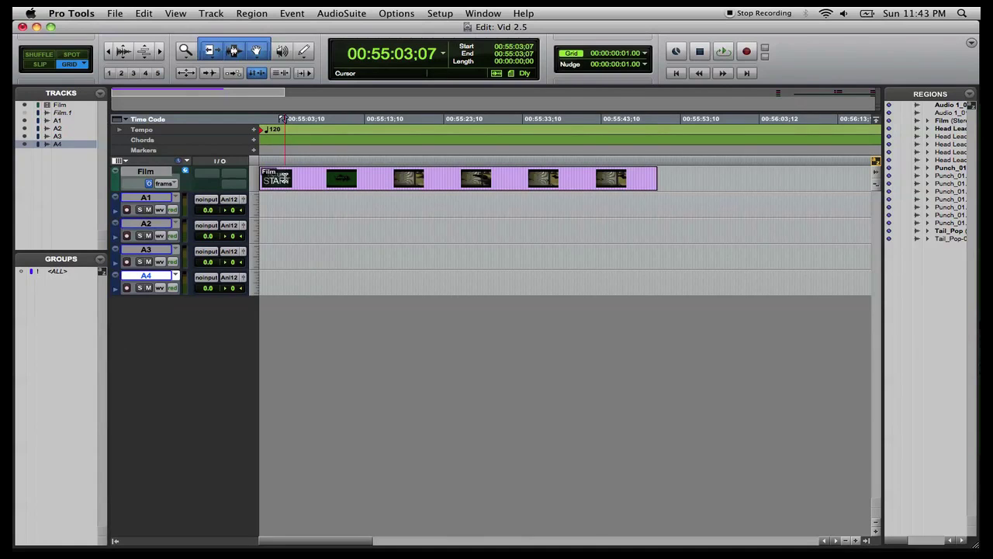
Step: Zoom in and scroll through the countdown frames 6, 5, 4 and 3
key(r)
key(r)
key(r)
key(r)
key(r)
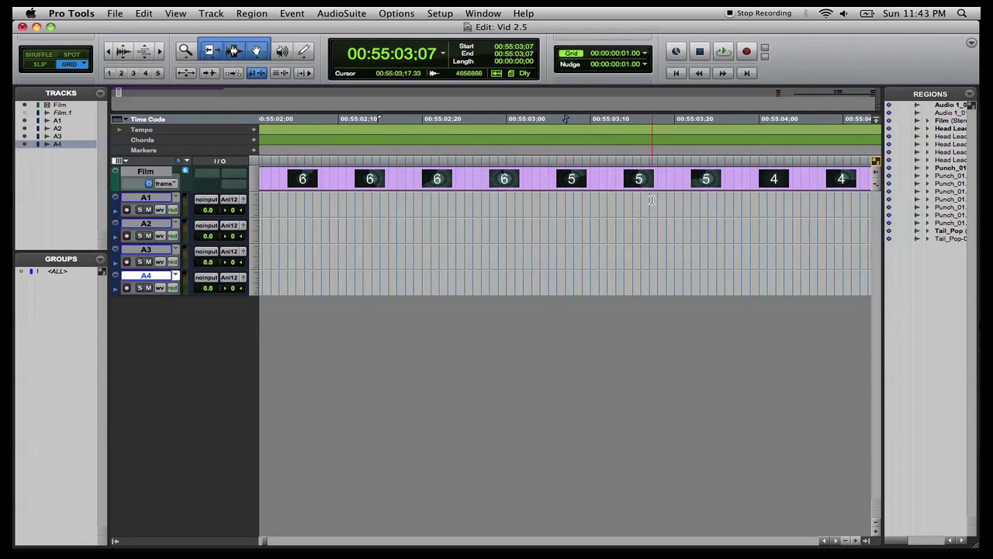
scroll(652, 200, right, 3)
scroll(652, 200, right, 6)
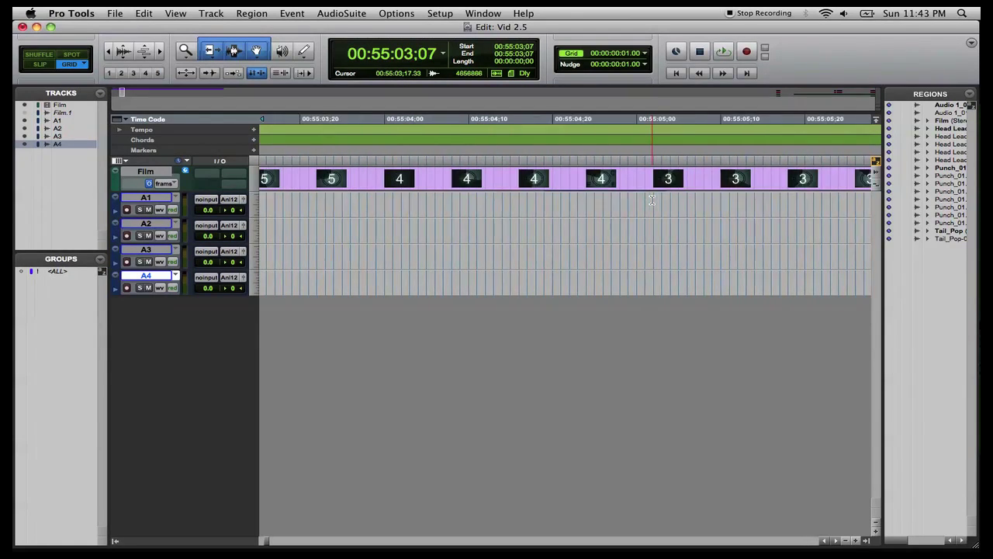
scroll(652, 199, right, 1)
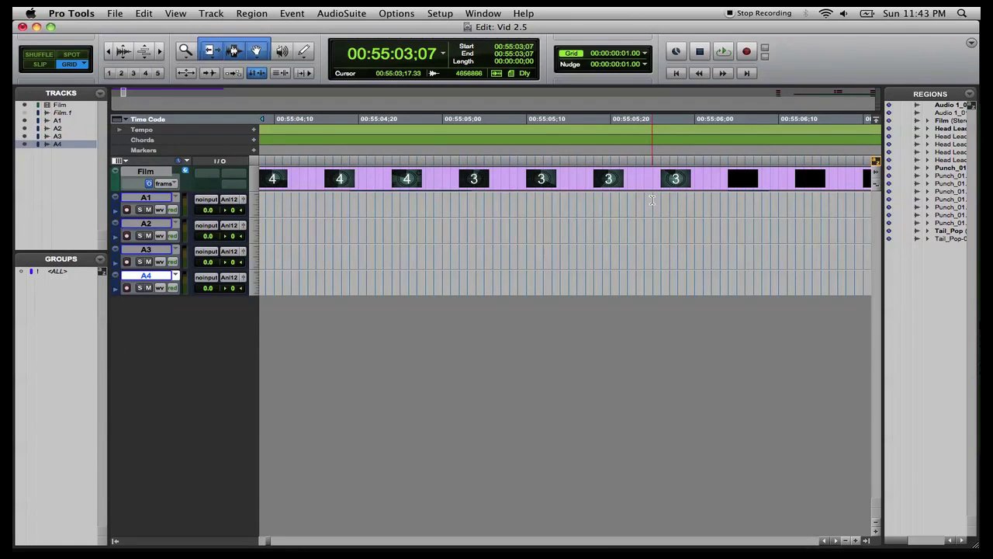
scroll(652, 200, right, 2)
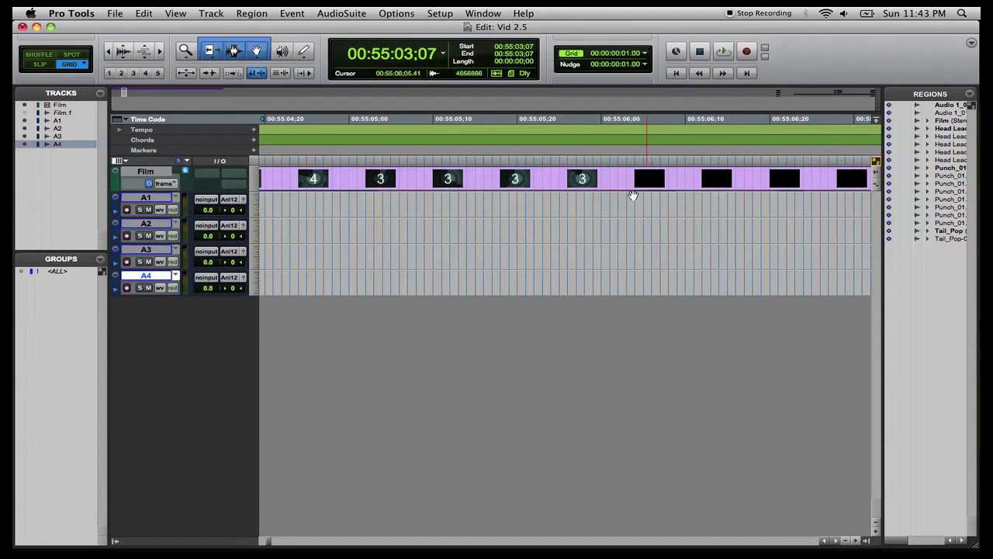
Step: Put the edit point at 00:55:05:28 and use Relative Grid with 1-frame grid and nudge
click(585, 176)
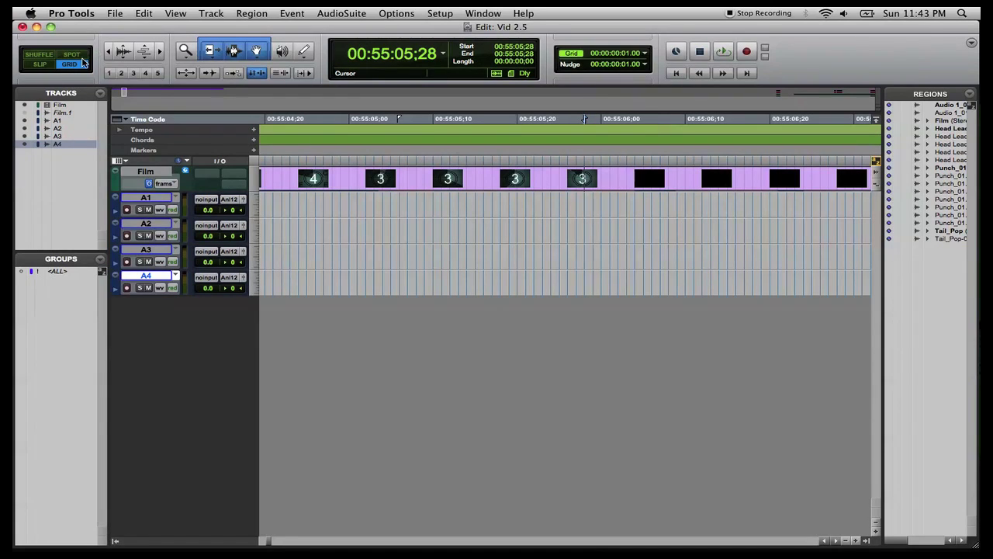
click(78, 67)
click(645, 54)
click(672, 54)
click(643, 66)
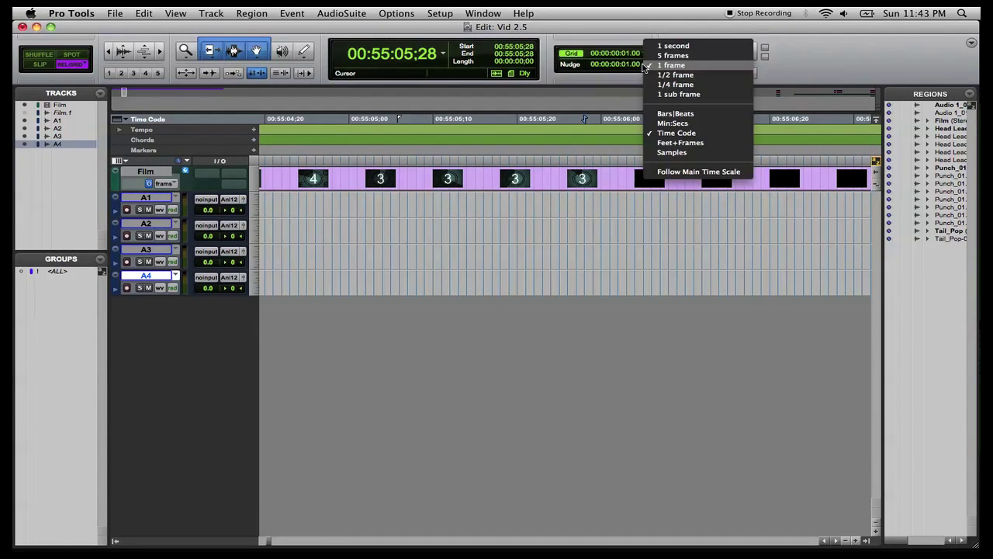
click(672, 67)
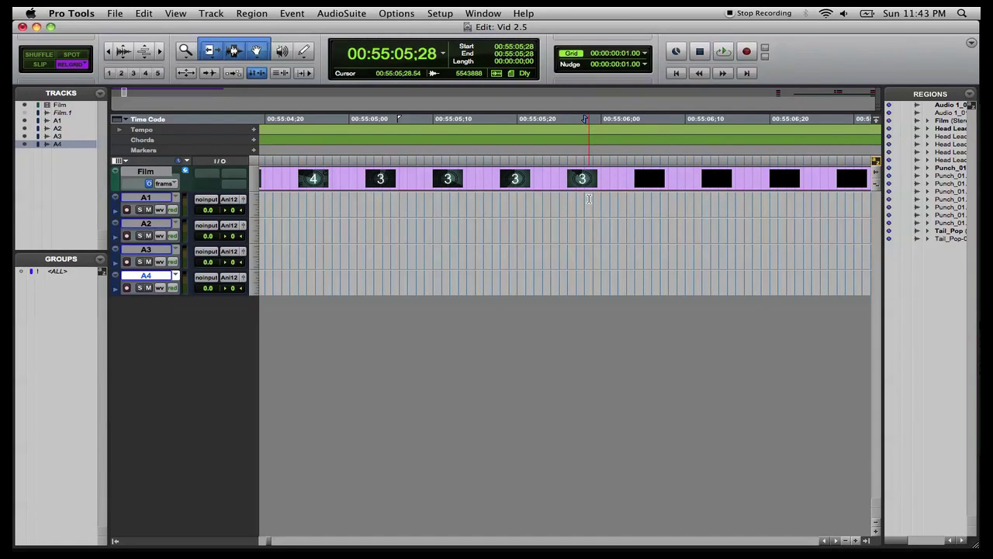
alt+scroll(589, 199, up, 3)
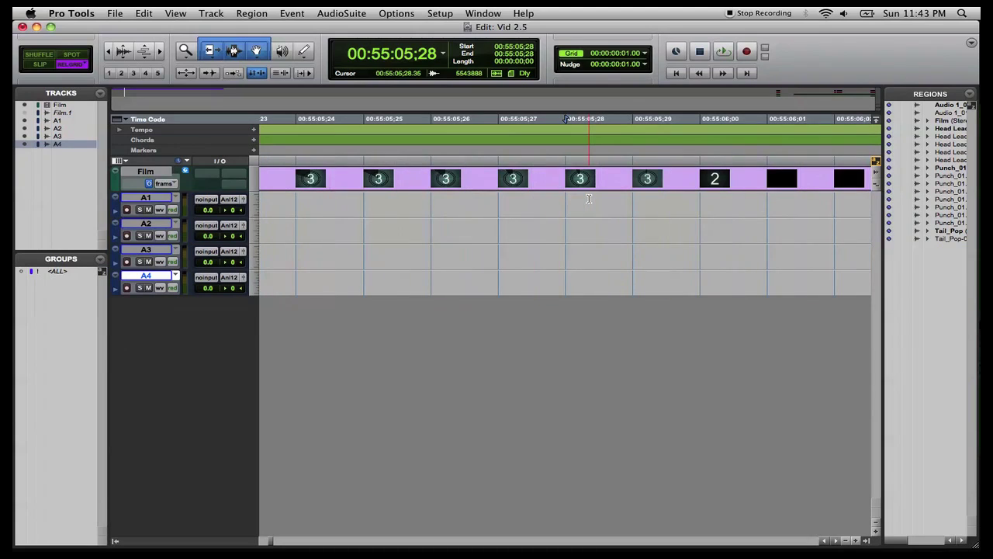
Step: Zoom in to single frames and nudge the edit point one frame to 00:55:05:29
alt+scroll(589, 199, up, 1)
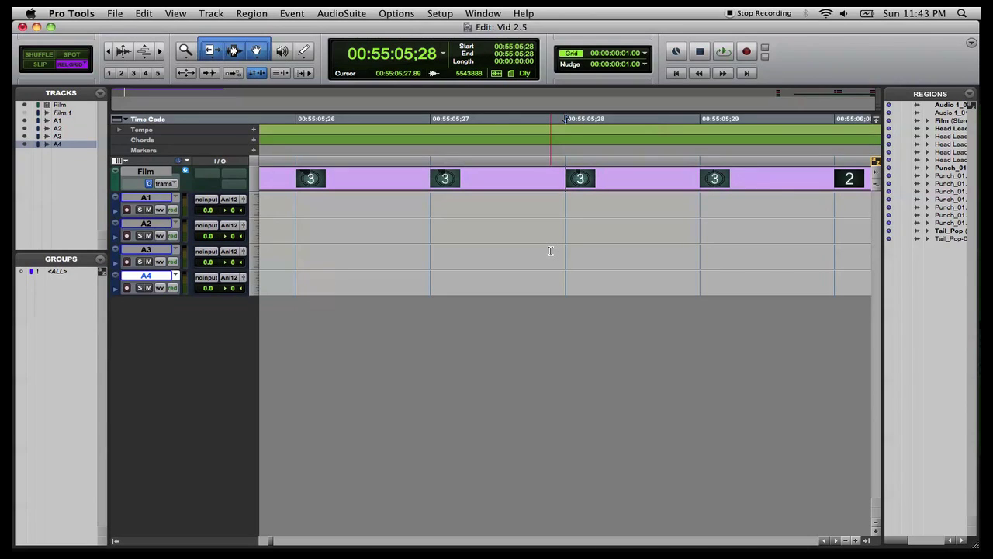
key(KP_Add)
click(481, 14)
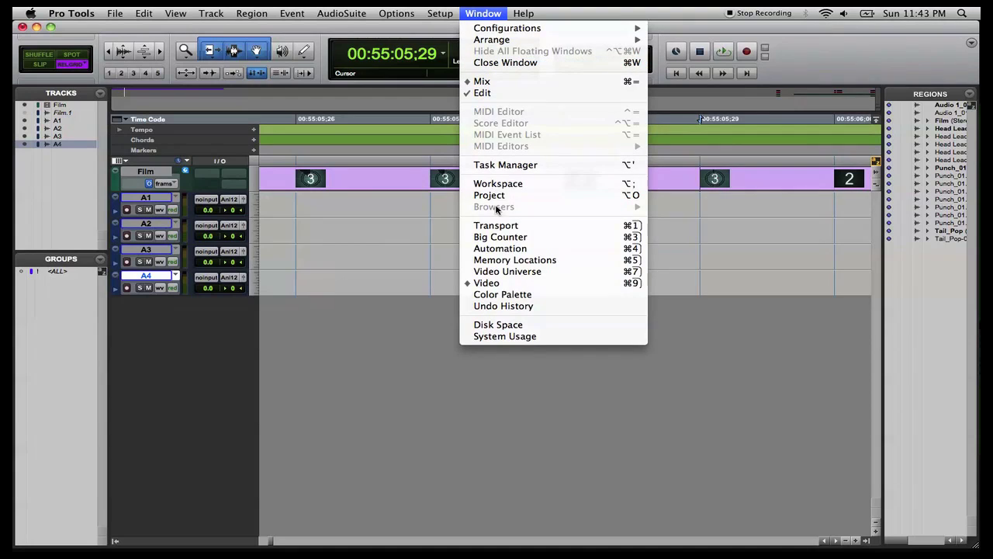
Step: Show the Video window and step frame by frame to the first '2' at 00:55:06:00
click(500, 284)
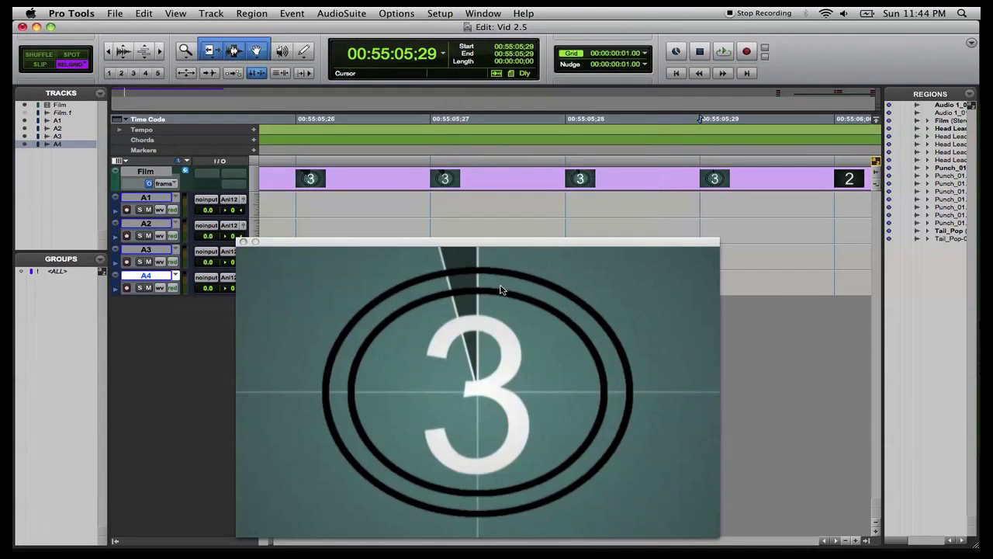
click(623, 199)
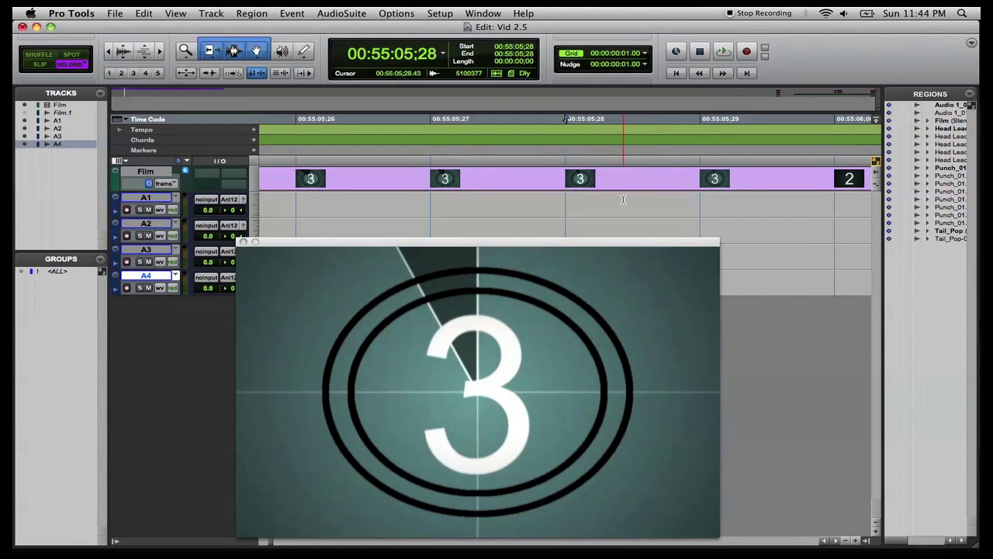
key(plus)
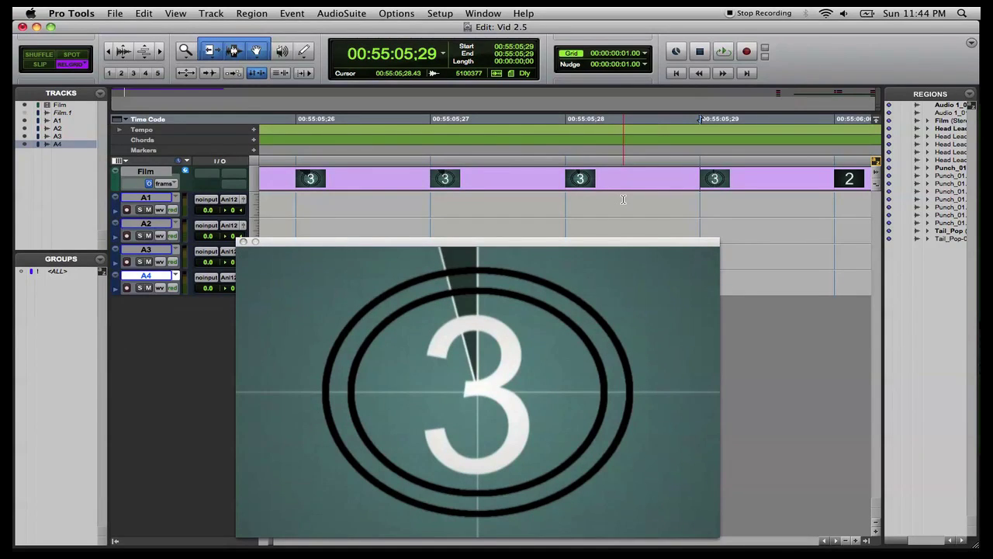
key(minus)
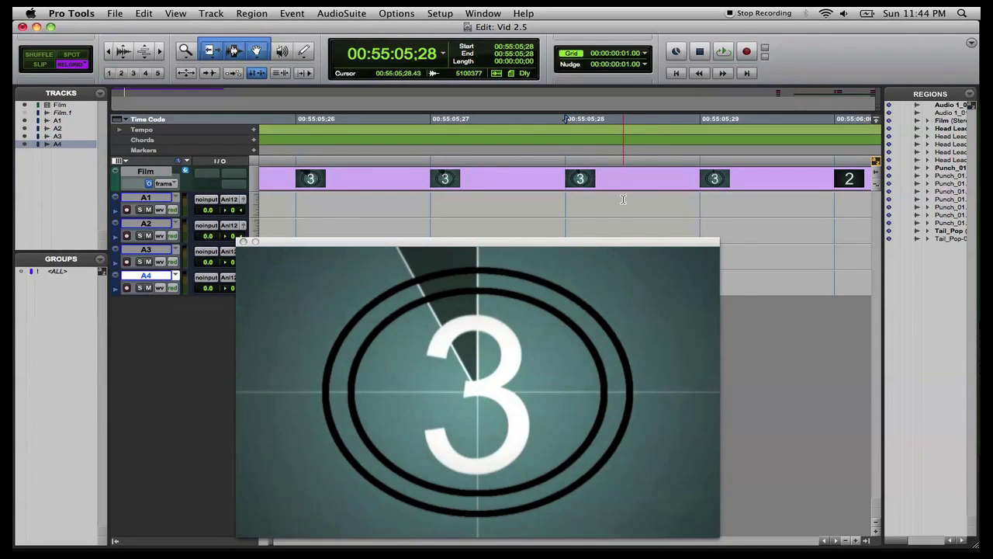
key(plus)
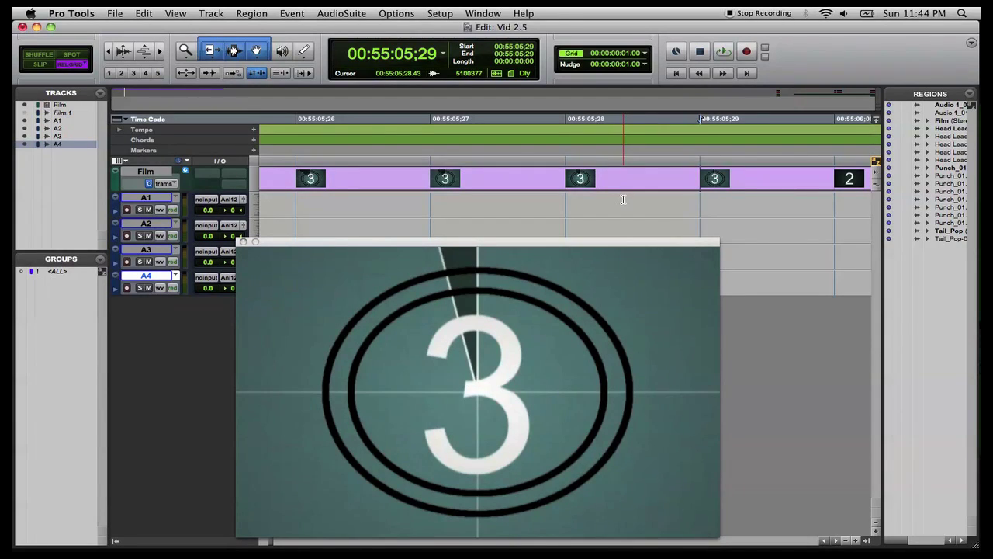
key(plus)
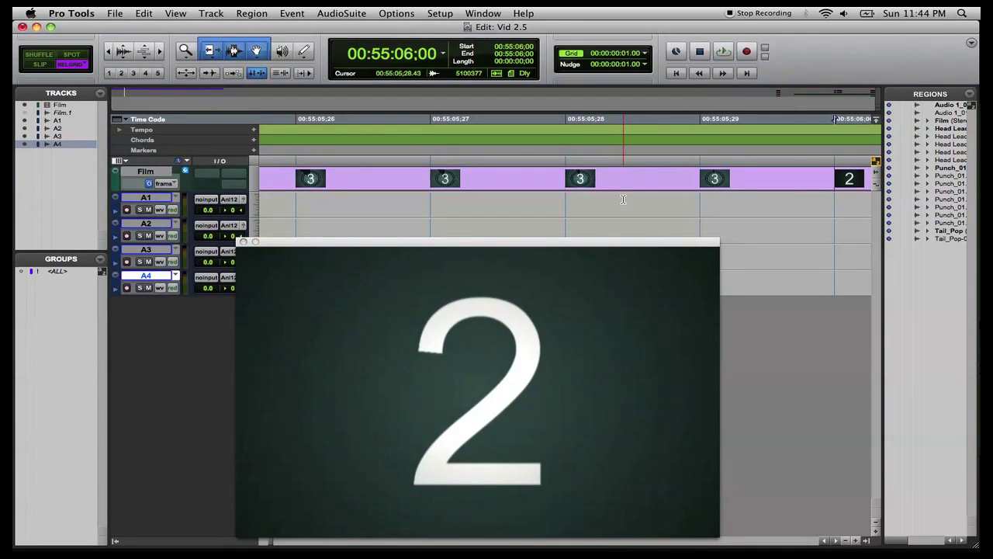
drag(315, 243, 379, 234)
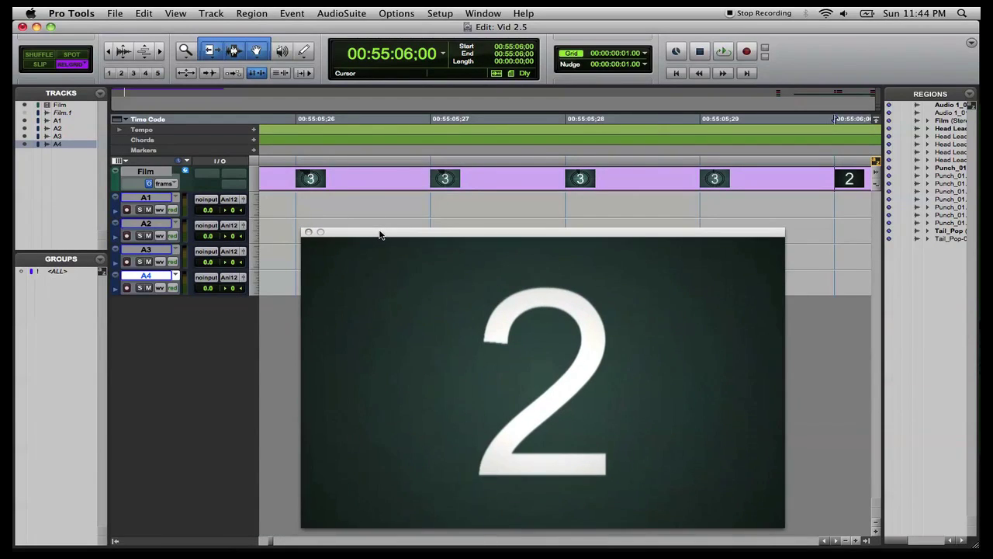
Step: In Spot mode, change the Film region's sync point minutes to 59
click(71, 56)
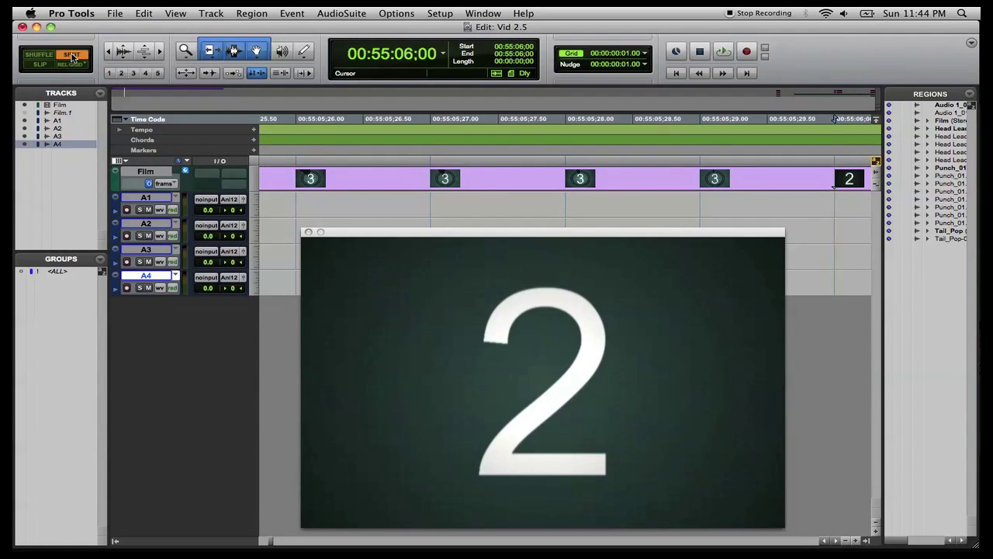
click(497, 186)
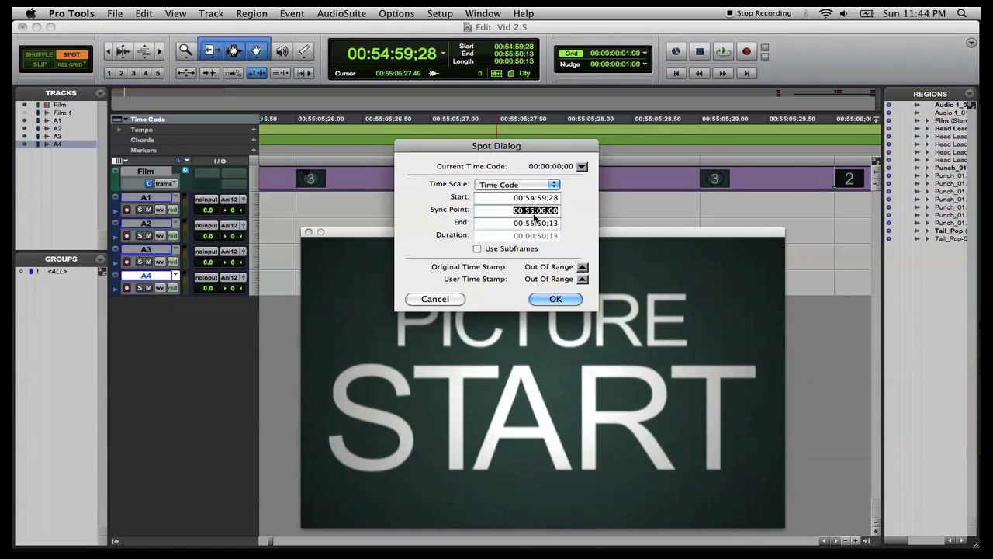
click(532, 211)
text(59:52)
key(Return)
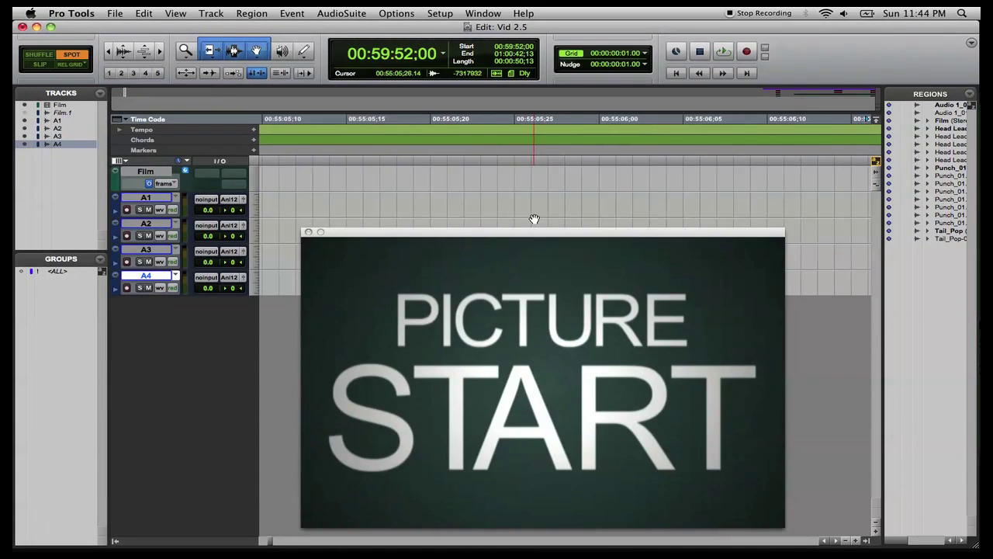
Step: Zoom out and move the playhead to 00:59:58:00, where the Head Leader regions begin
key(super+bracketleft)
key(super+bracketleft)
key(super+bracketleft)
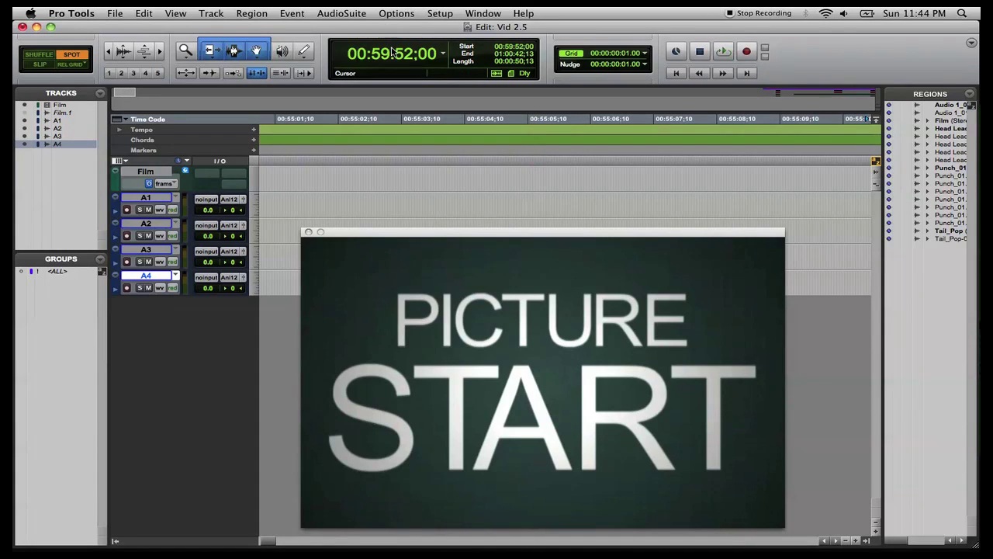
click(405, 54)
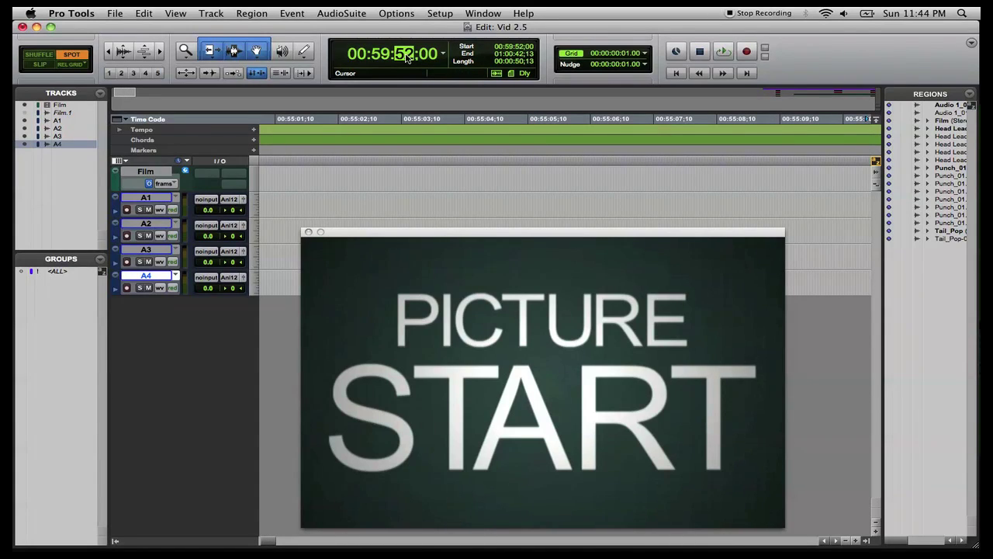
text(58)
key(Return)
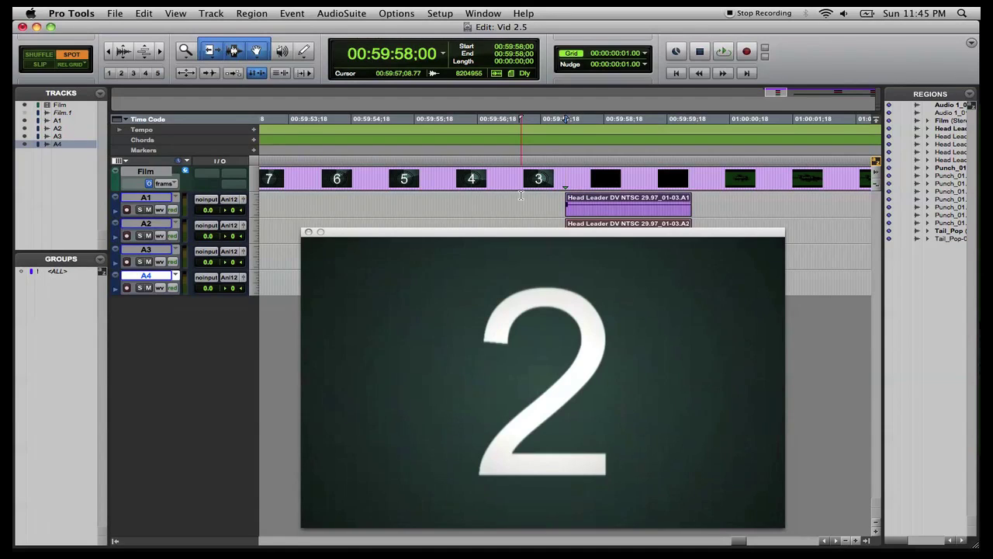
Step: Play from 00:59:58:00 through the Tail_Pop-01 regions to check picture sync
key(super+bracketright)
key(super+bracketright)
key(super+bracketright)
key(super+bracketright)
key(super+bracketright)
key(super+bracketright)
key(super+bracketright)
key(super+bracketright)
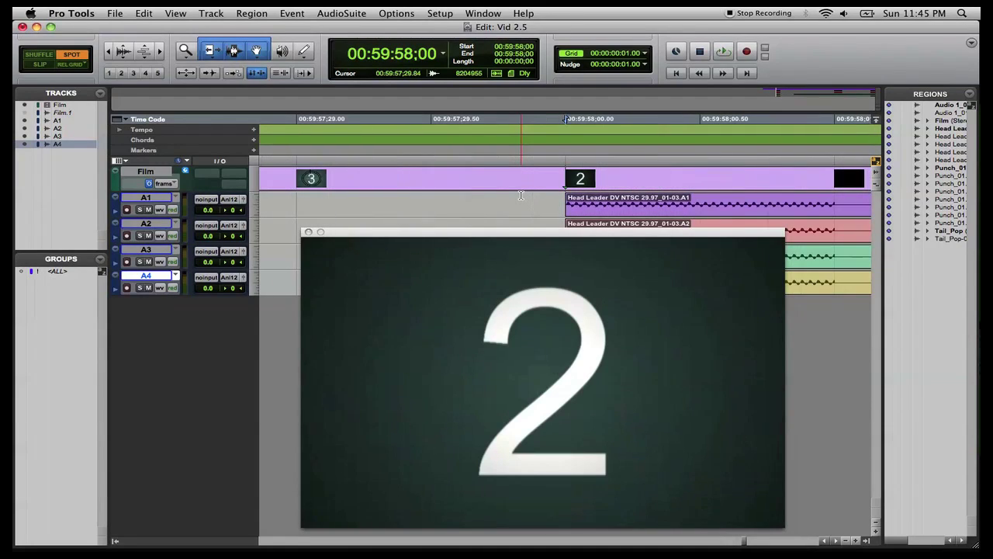
key(super+bracketleft)
key(super+bracketleft)
key(super+bracketleft)
key(super+bracketleft)
key(super+bracketleft)
key(super+bracketleft)
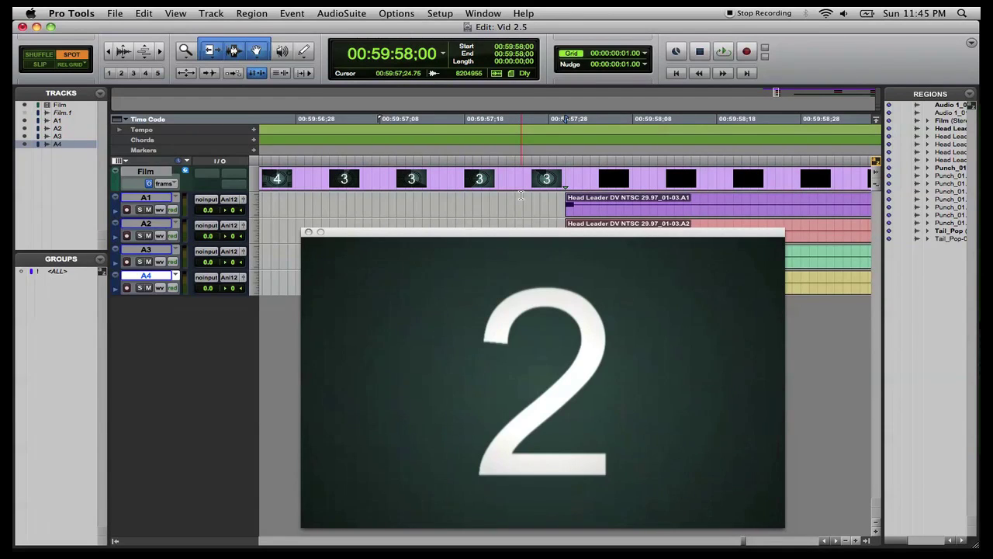
key(super+bracketleft)
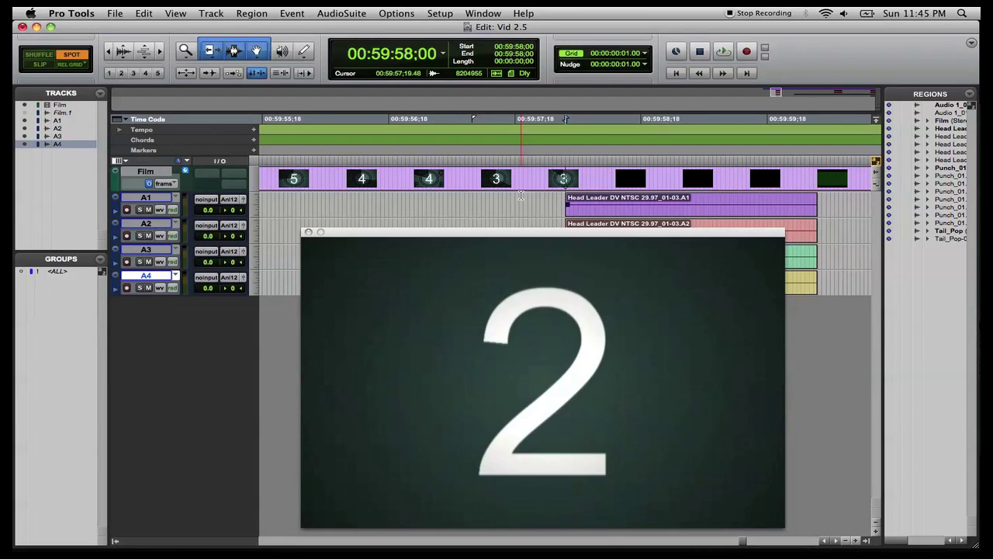
key(space)
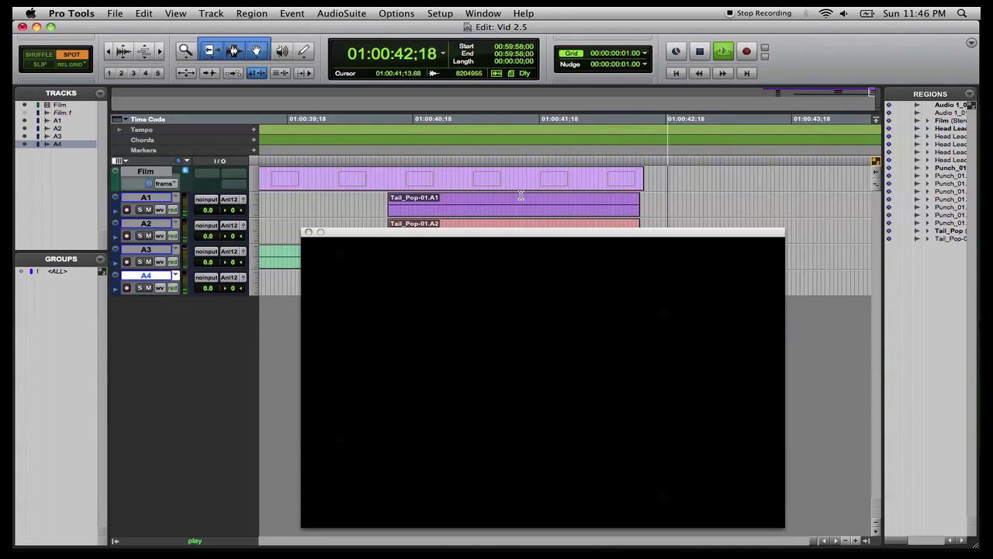
Step: Stop playback, scroll back to 00:59:58:00, and close the Video window
key(space)
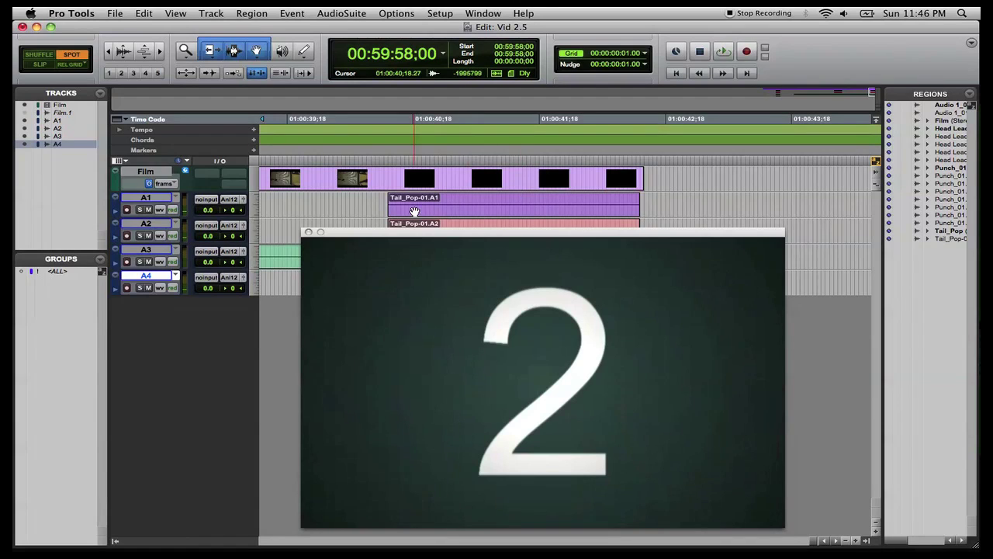
scroll(414, 211, left, 5)
scroll(414, 211, left, 10)
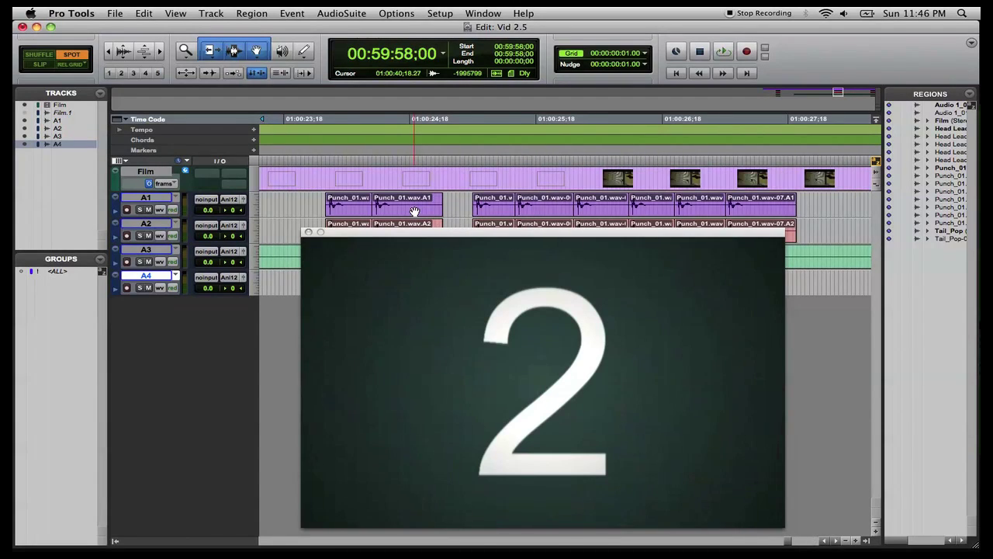
scroll(415, 211, down, 3)
scroll(415, 211, down, 3)
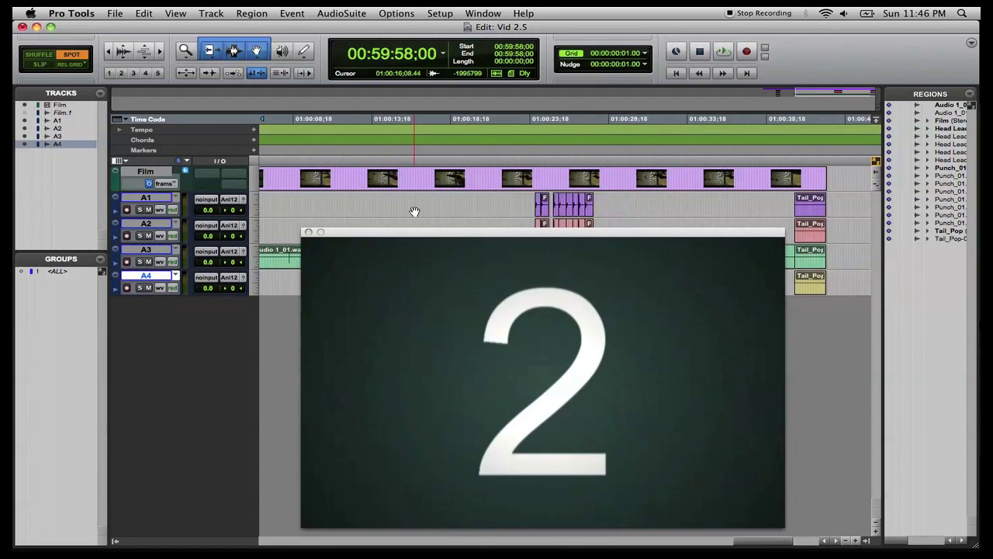
scroll(414, 211, left, 5)
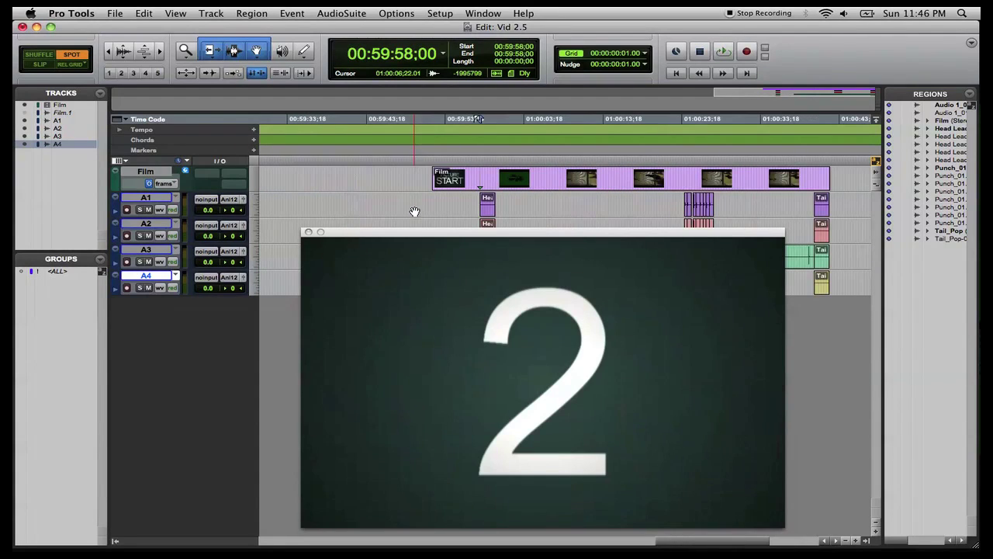
scroll(415, 211, left, 1)
scroll(414, 211, right, 3)
scroll(414, 211, left, 5)
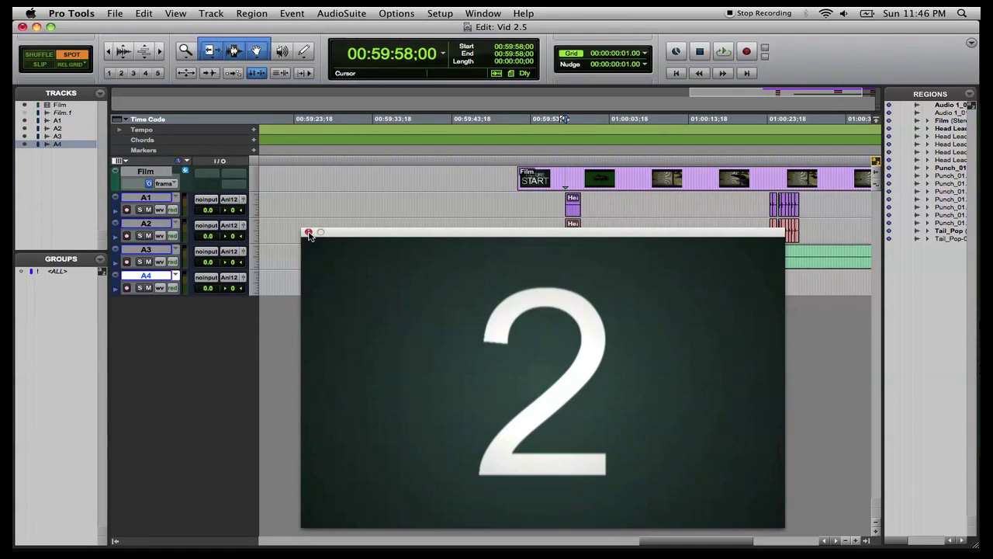
drag(342, 238, 362, 233)
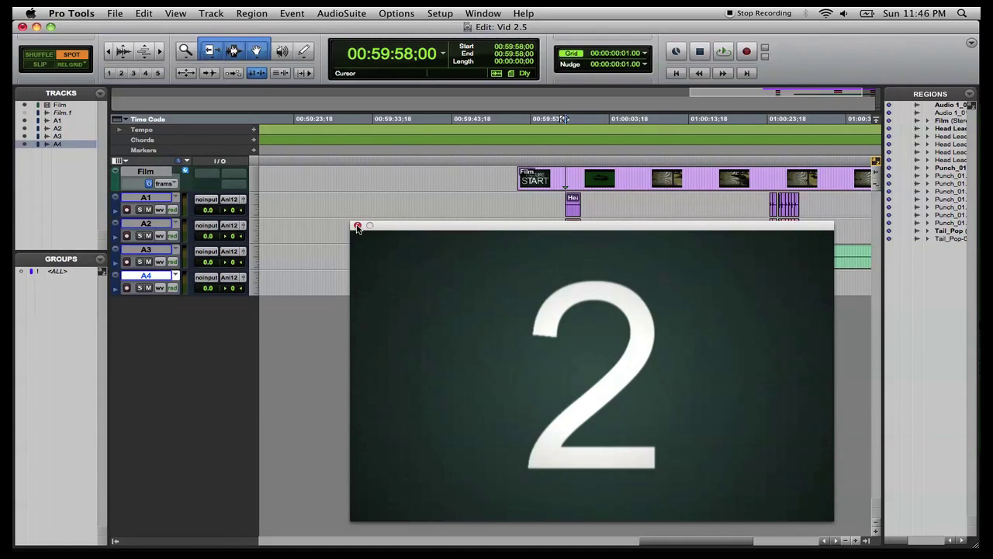
click(358, 227)
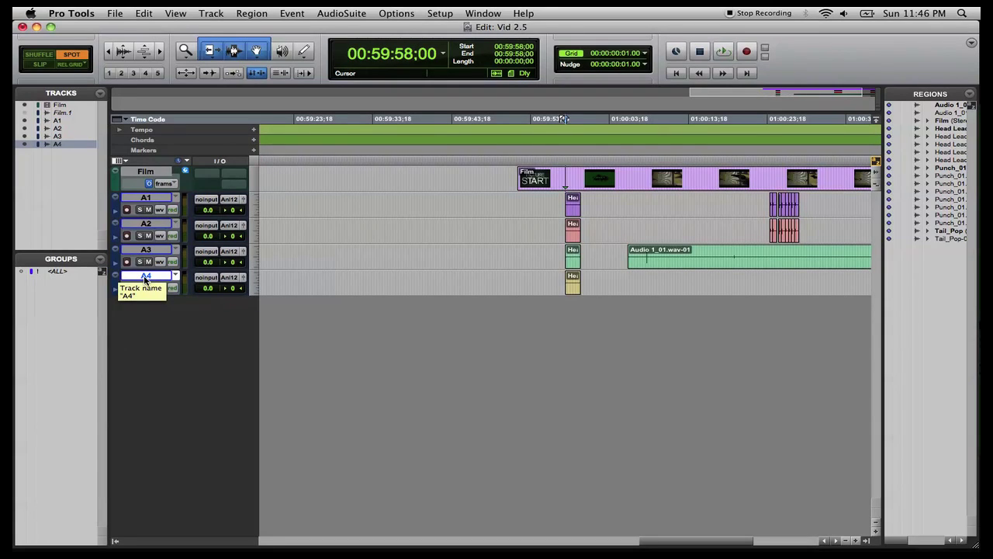
Step: Create four new mono audio tracks, Audio 1–4, below A4
key(super+shift+n)
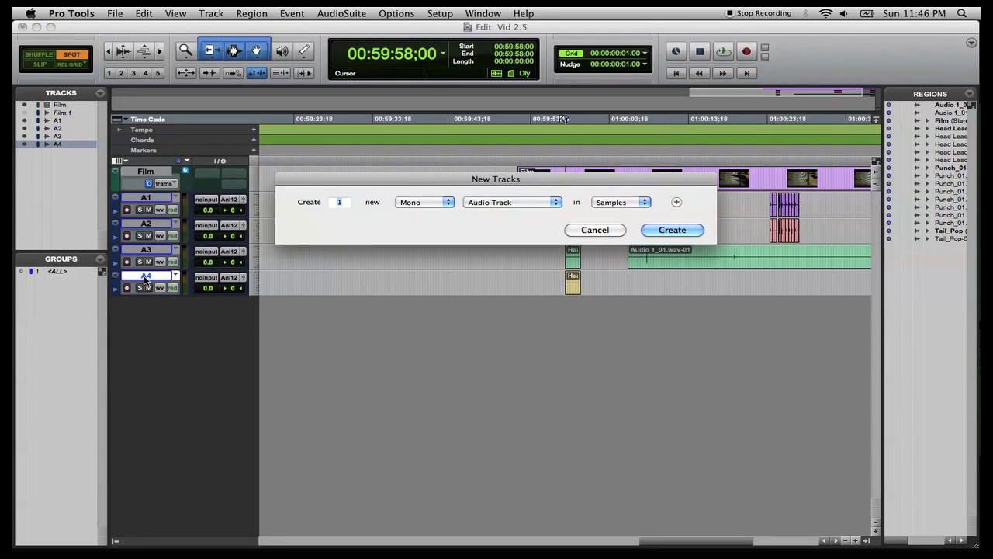
text(4)
key(Return)
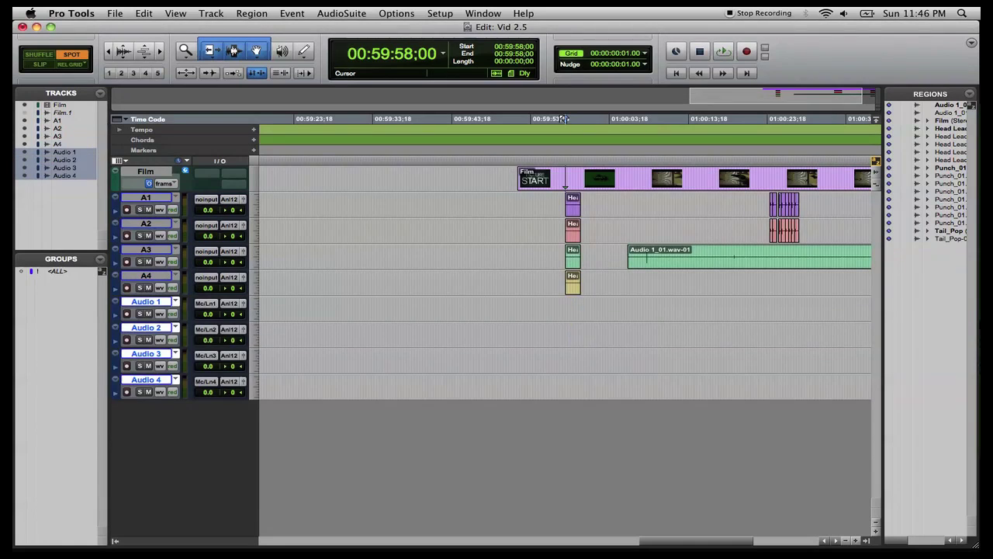
double_click(149, 302)
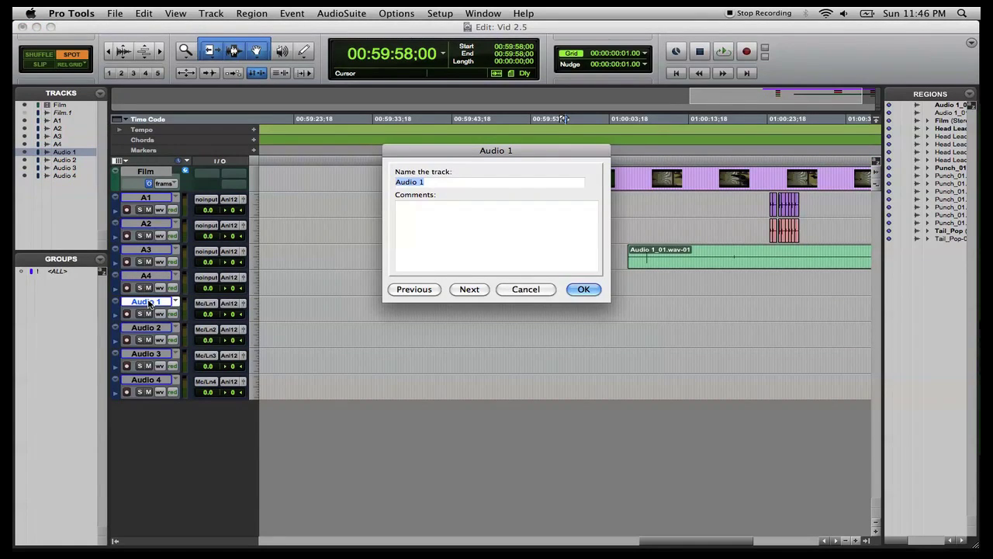
Step: Rename Audio 1 and Audio 2 to DX_1 and DX_2, resolving the duplicate-name alert
text(DX_1)
key(super+Right)
text(DX)
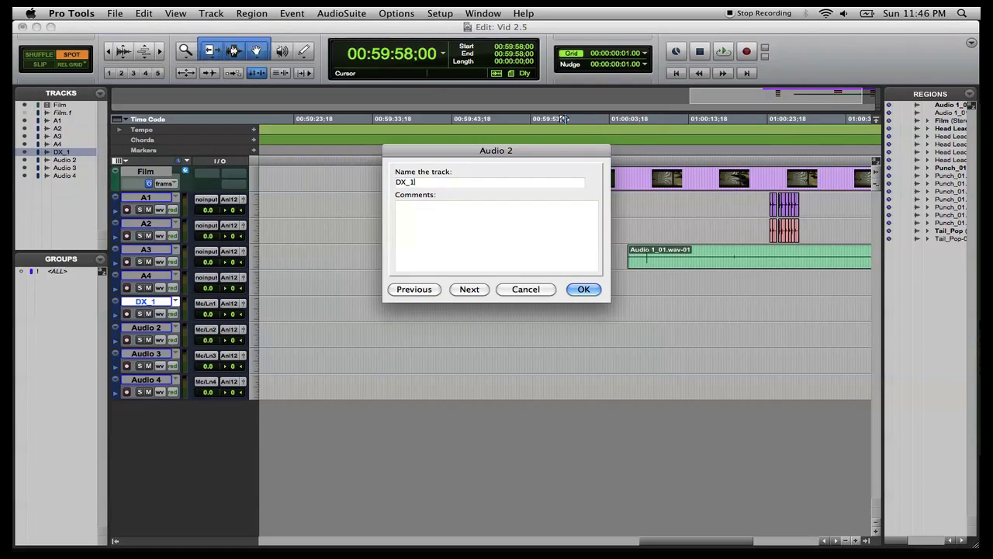
key(super+Right)
key(Return)
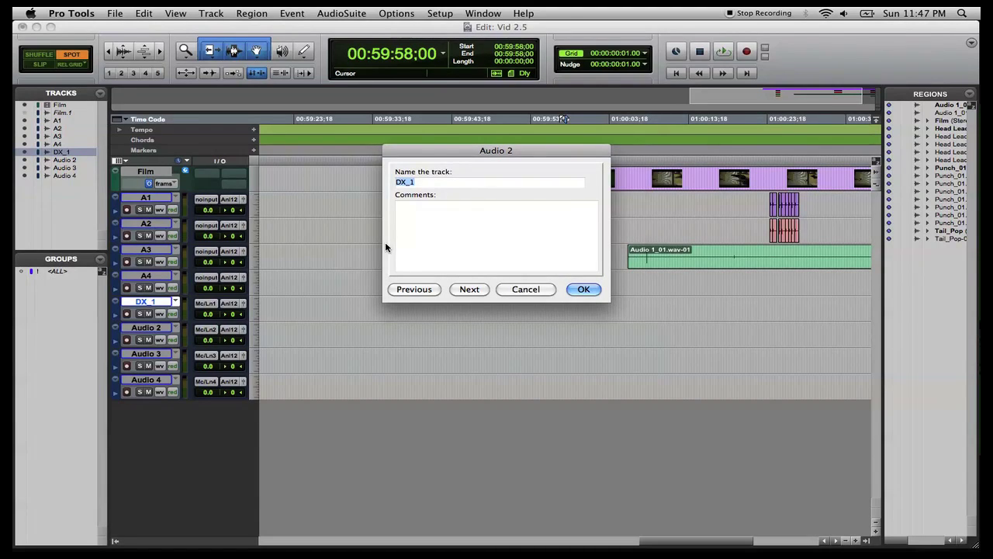
key(Return)
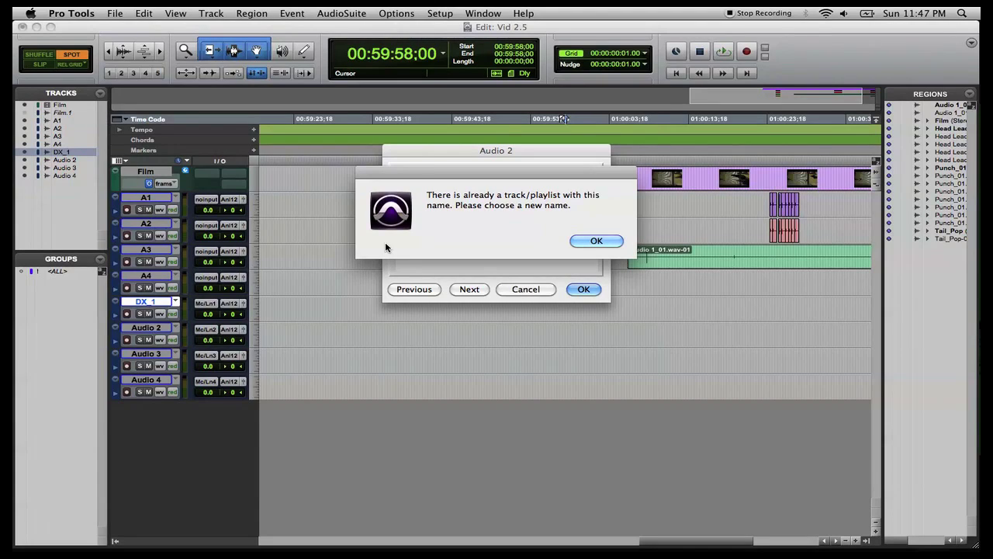
key(Return)
key(Right)
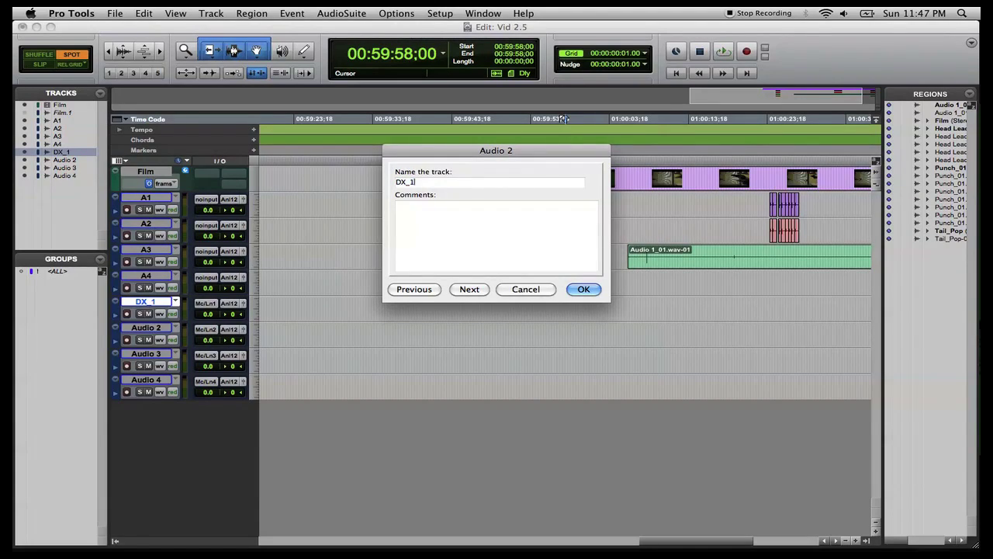
text(2)
key(super+Right)
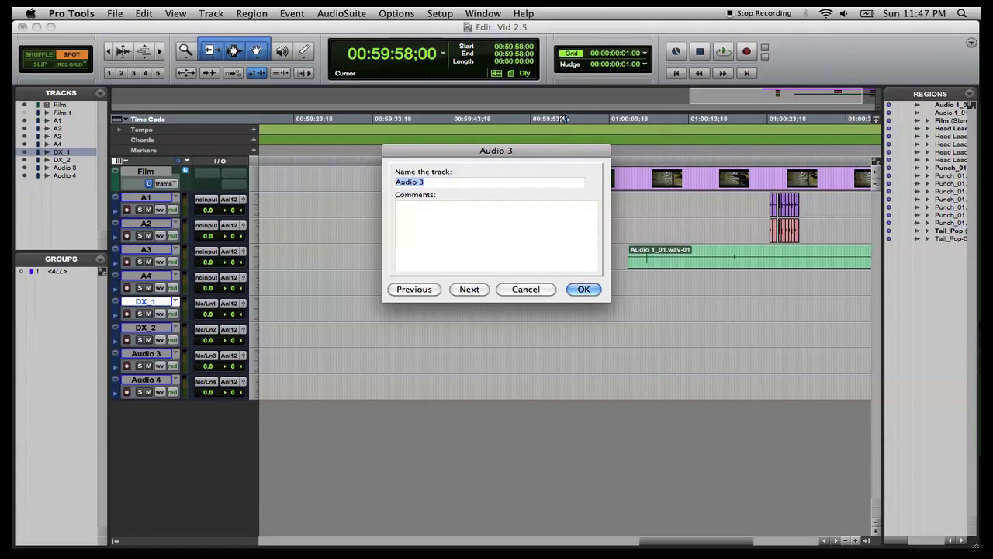
Step: Rename the third and fourth tracks Foley_Steps and Foley_Cloth
text(D)
text(teps)
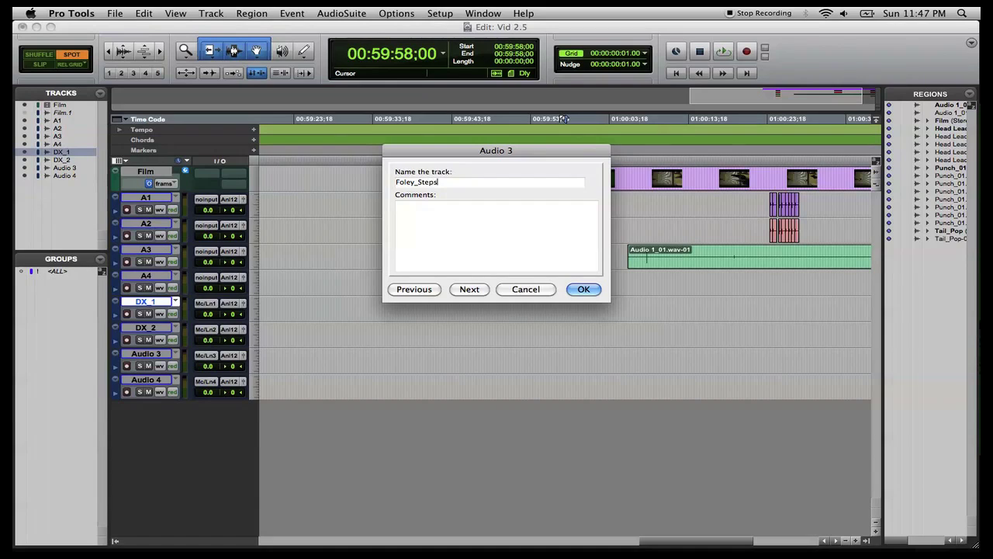
key(super+Right)
text(F)
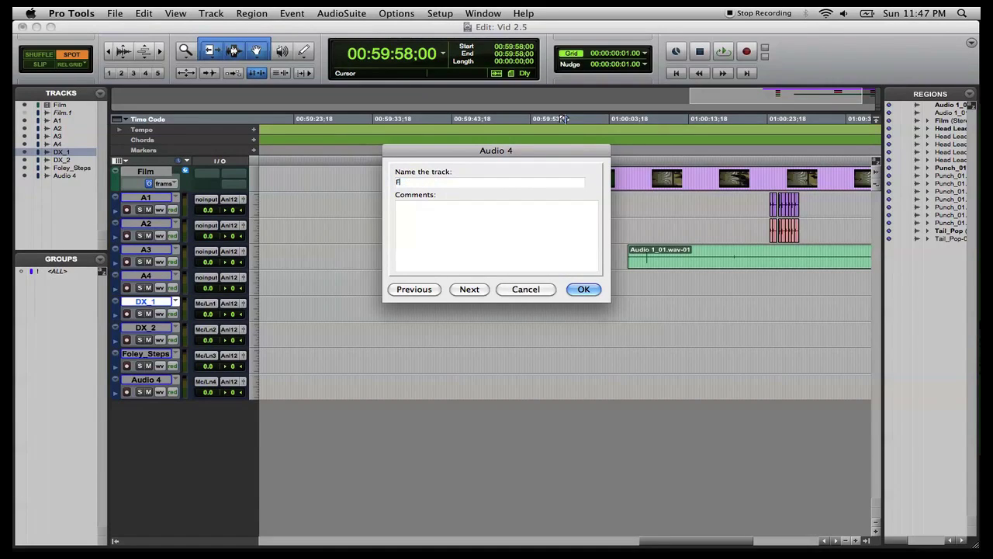
text(oley)
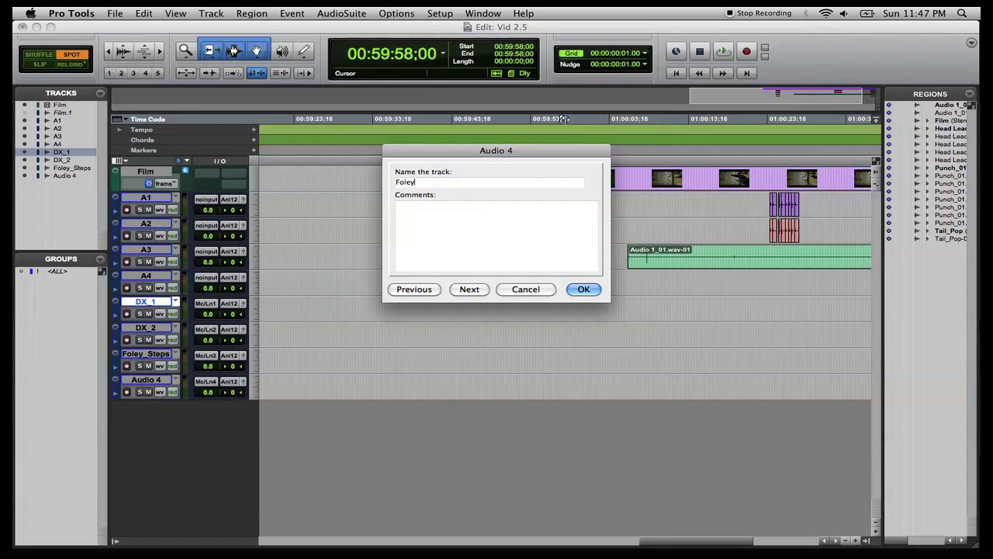
text(_Cloth)
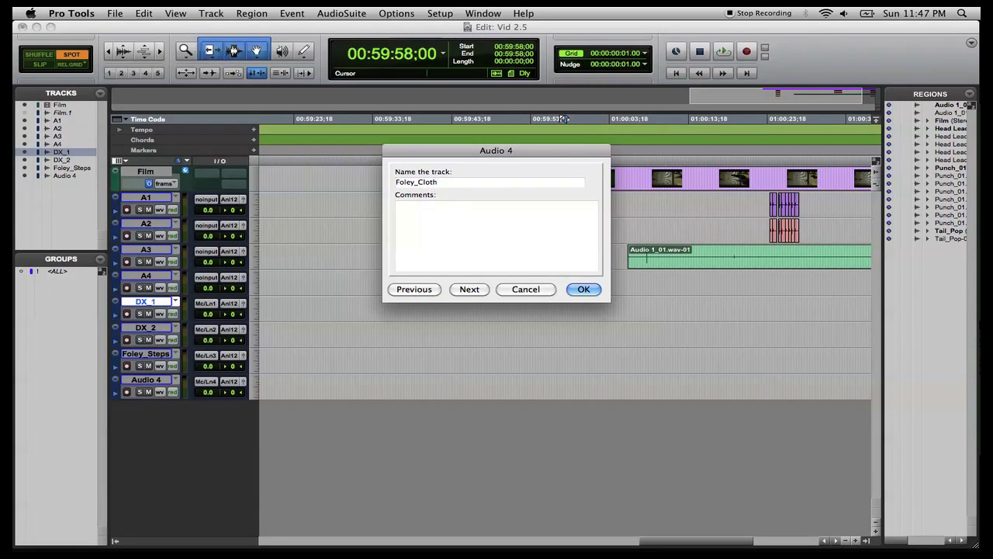
key(Return)
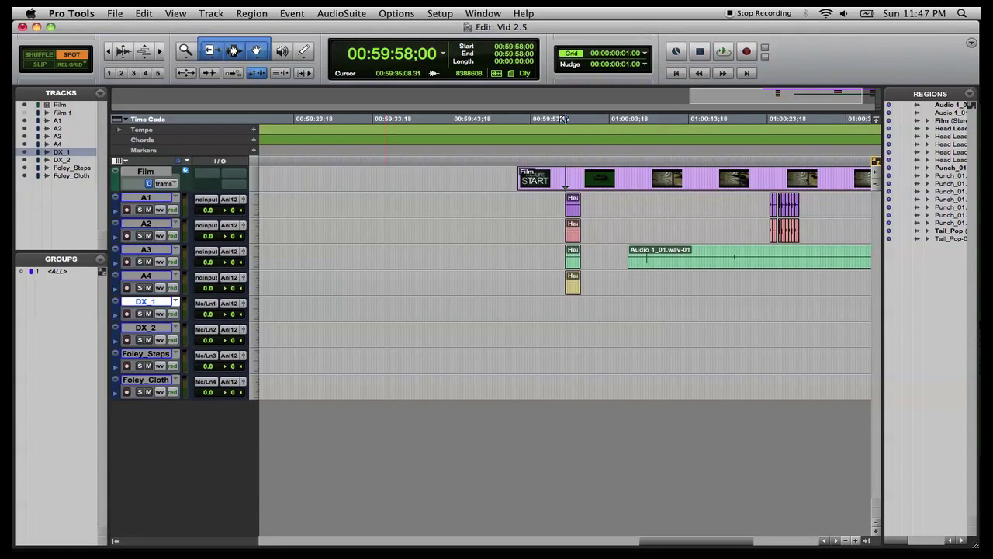
Step: Select DX_1 and DX_2 and colour them orange in the Color Palette
shift+click(160, 328)
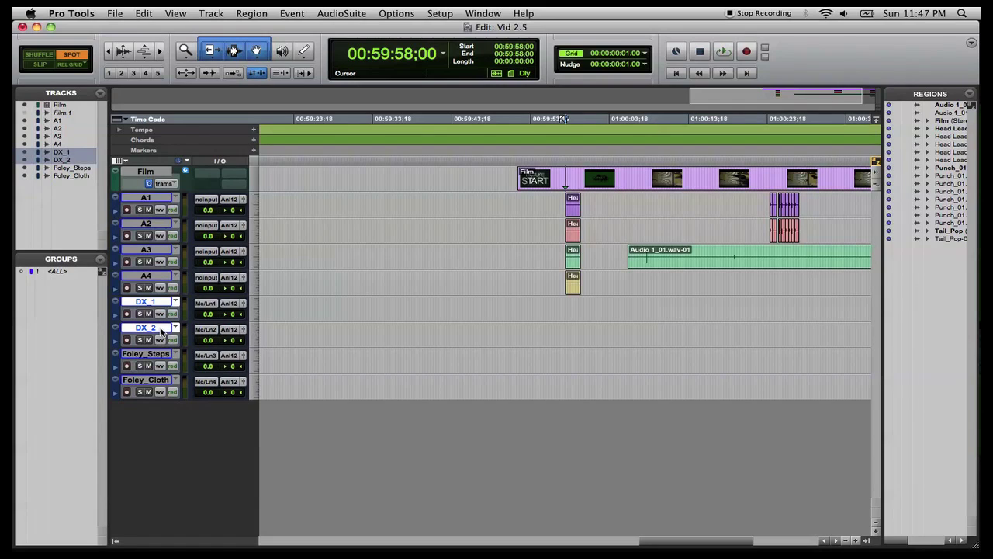
double_click(116, 311)
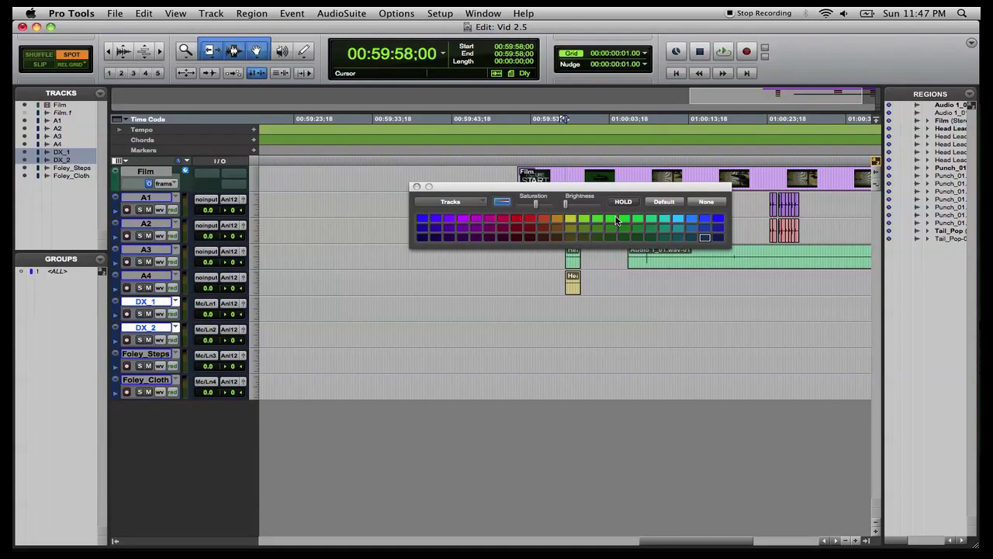
click(546, 224)
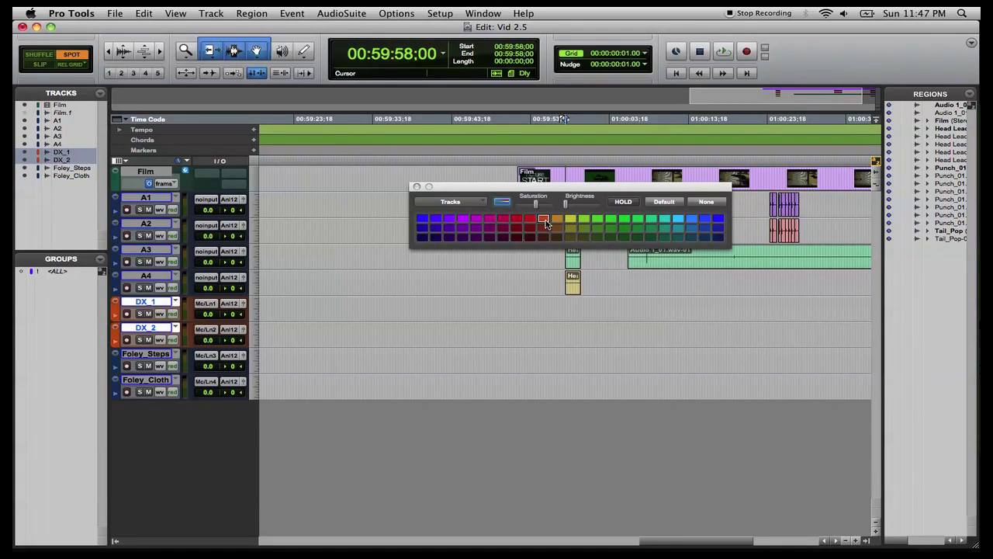
Step: Select Foley_Steps and Foley_Cloth and colour them yellow
click(143, 354)
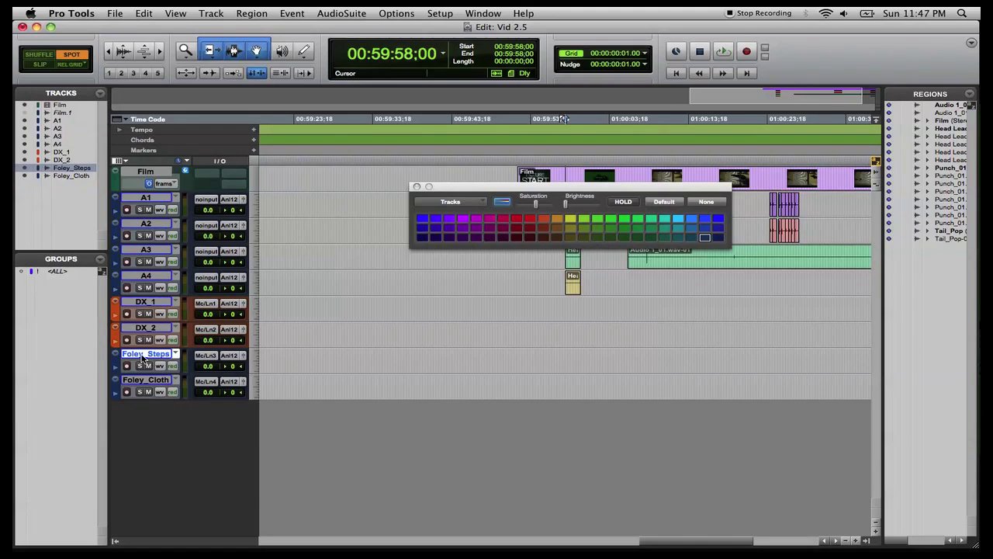
shift+click(145, 381)
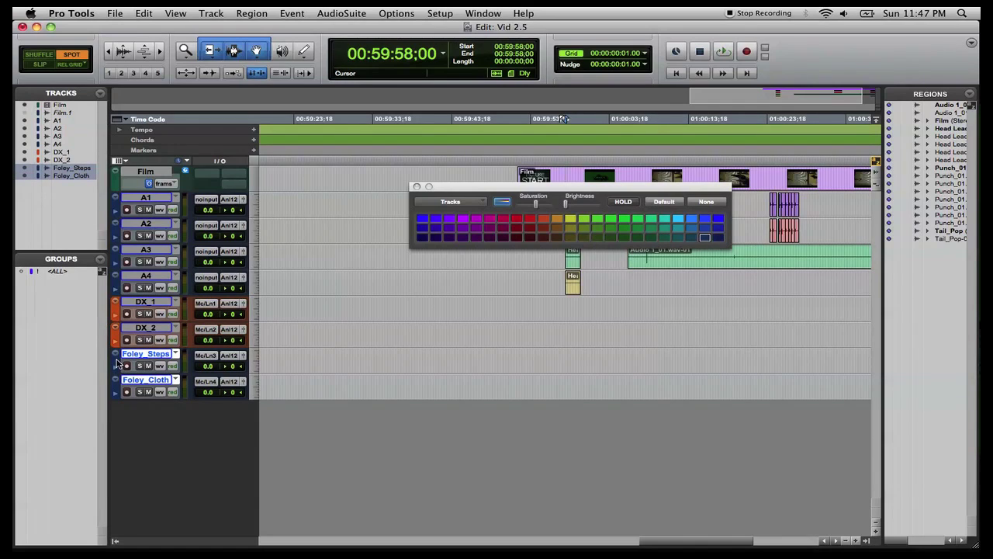
click(570, 220)
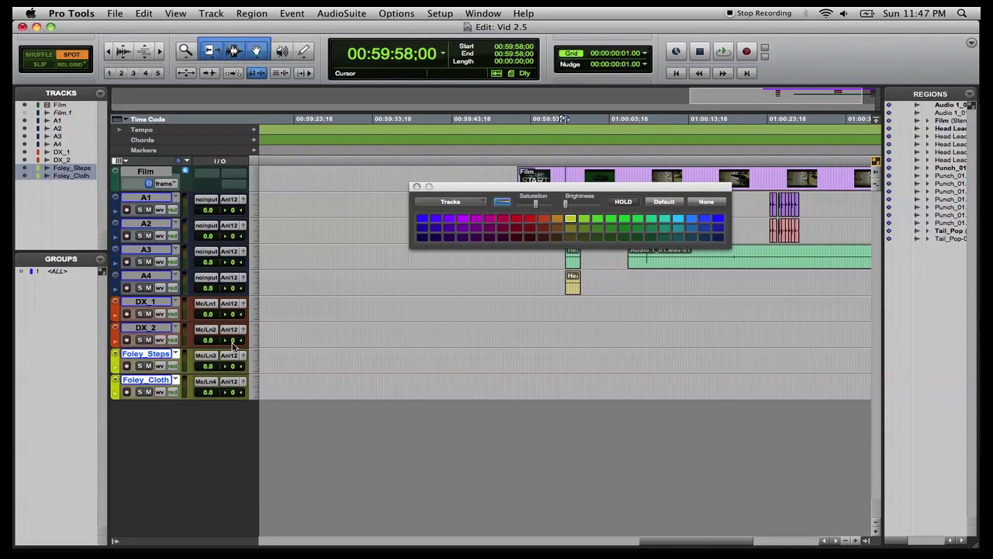
Step: Create 2 mono and 6 stereo audio tracks in the New Tracks dialog
key(super+shift+n)
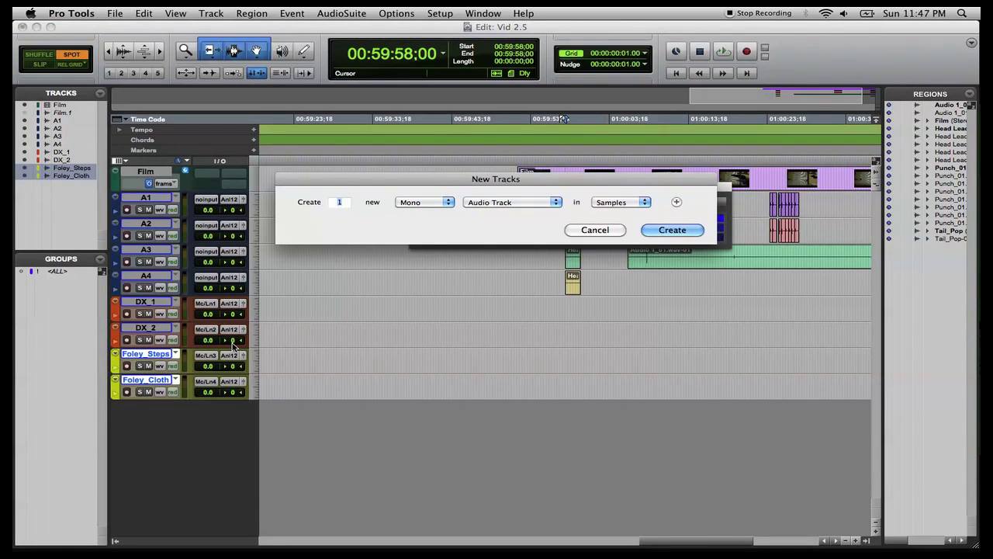
text(2)
click(677, 201)
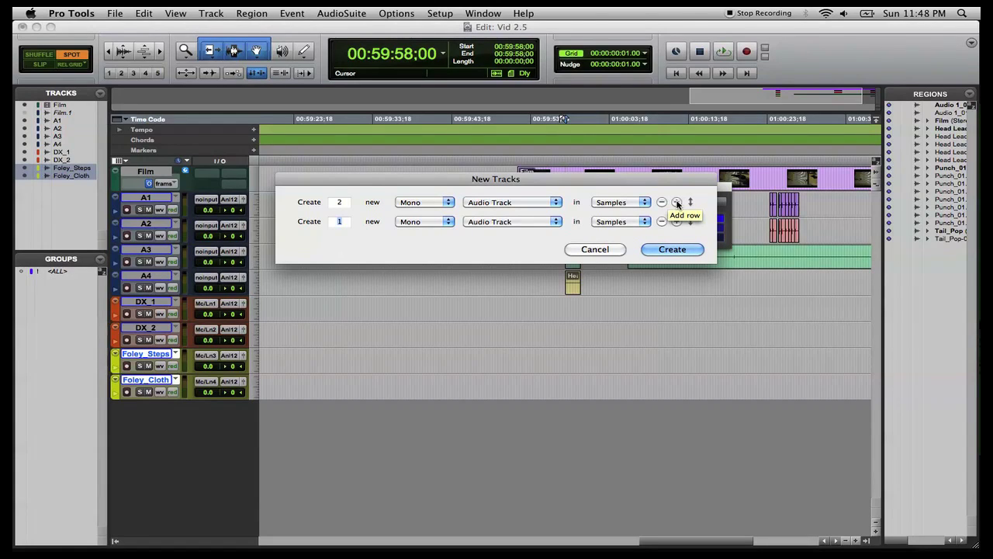
text(6)
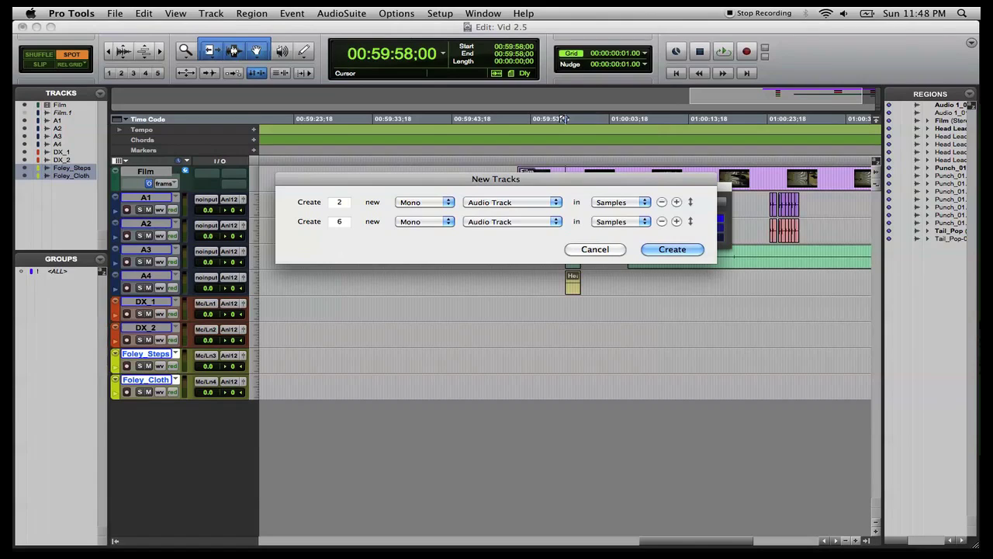
key(super+Right)
key(Return)
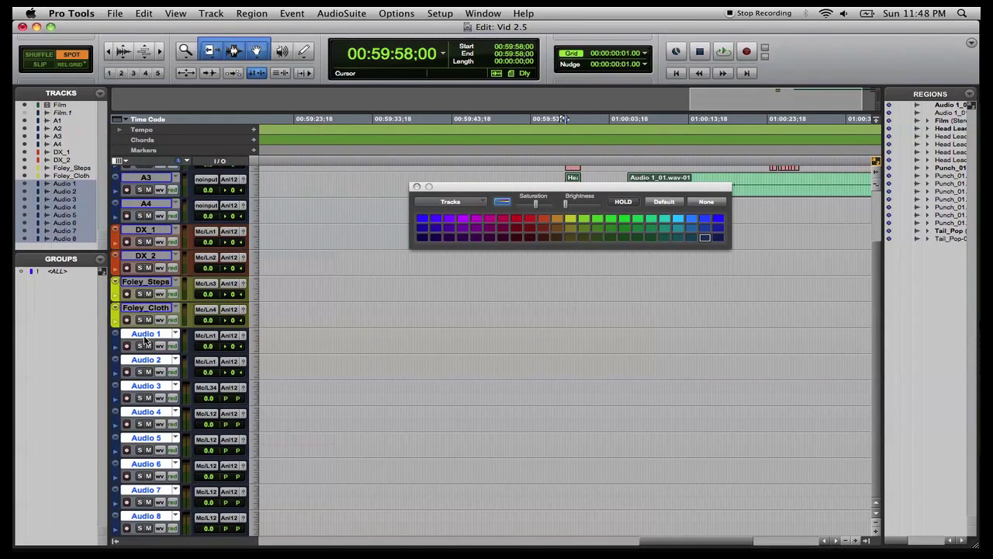
Step: Rename Audio 1 to BG_A and Audio 2 to BG_B
double_click(145, 334)
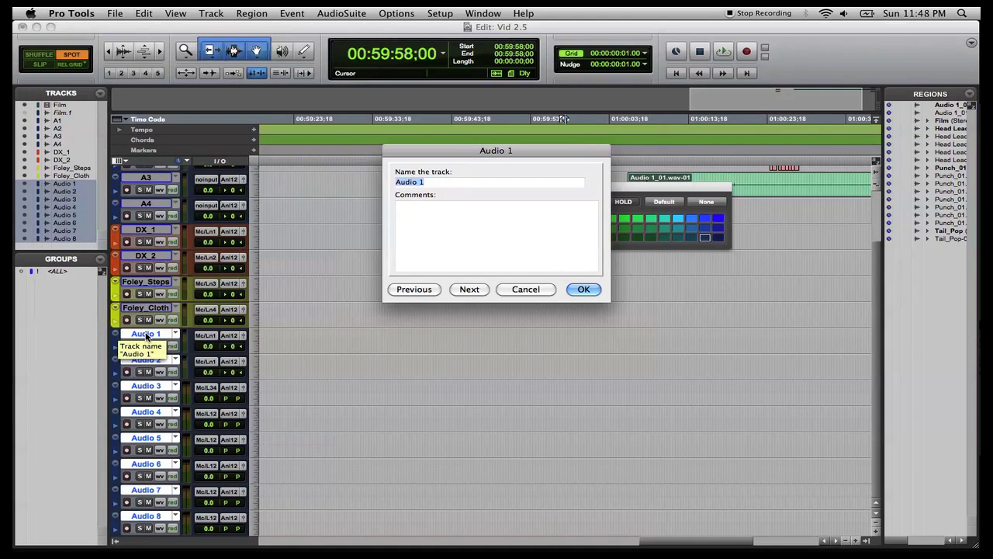
text(BG_)
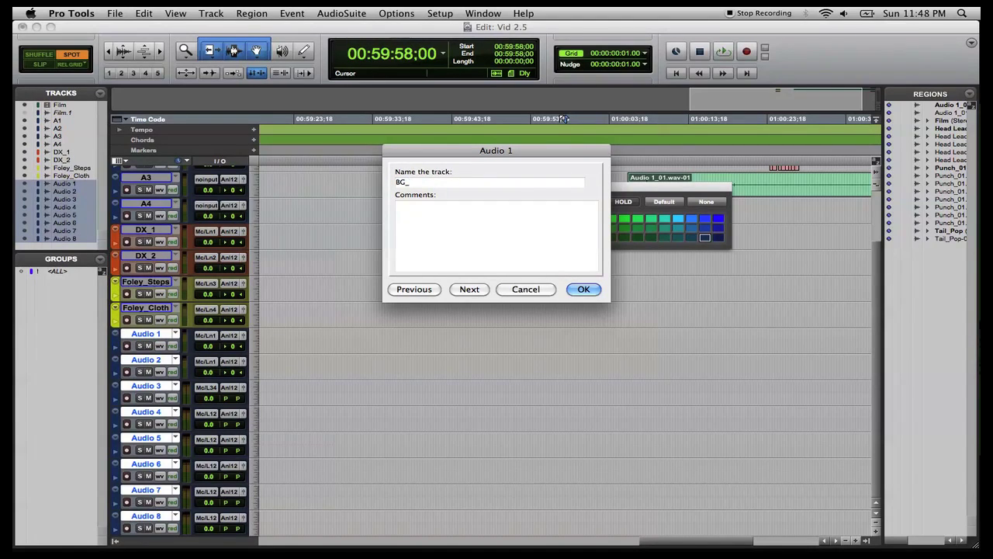
text(A)
key(super+Right)
text(B)
key(Return)
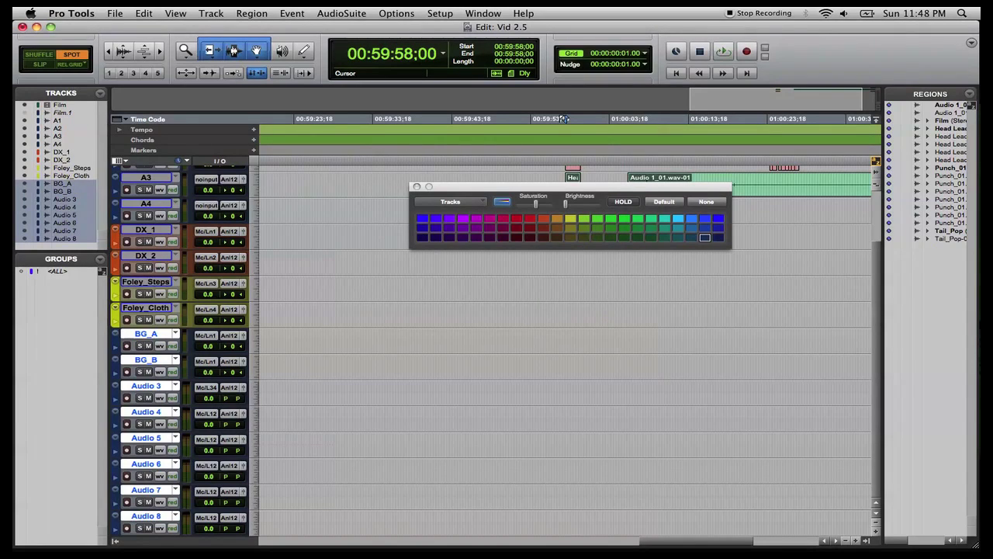
Step: Move BG_B below Audio 5 and rename Audio 3–5 to BG_A1, BG_A2 and BG_A3
click(159, 308)
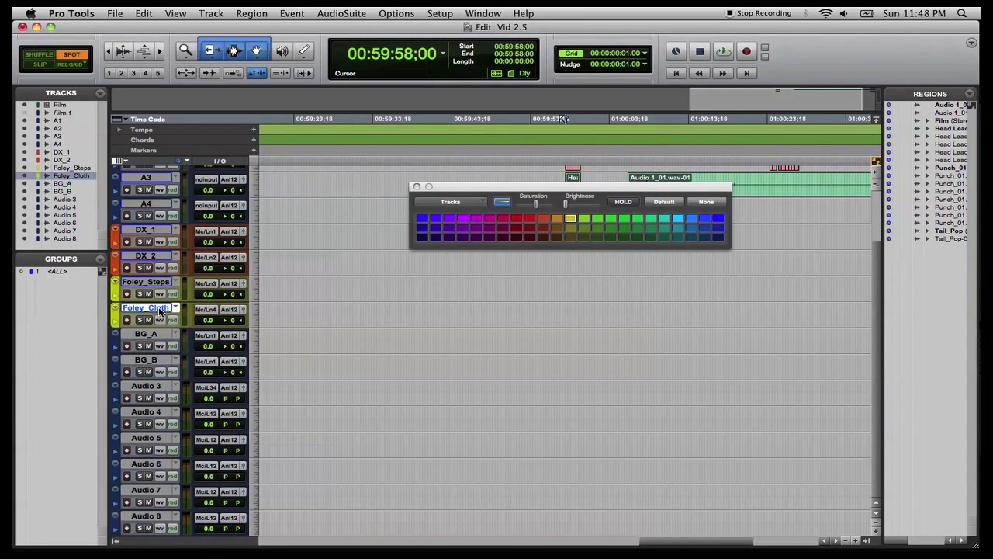
drag(146, 360, 132, 466)
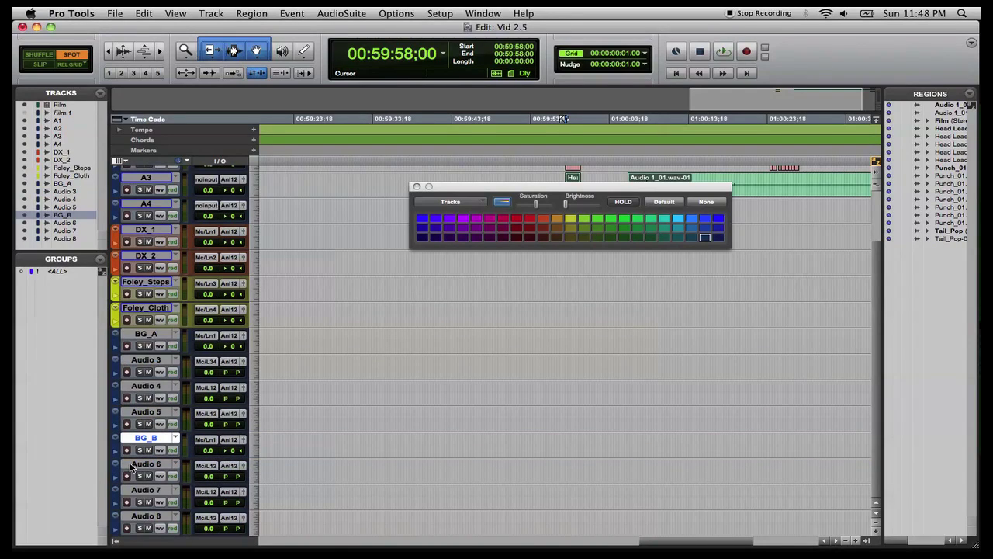
double_click(154, 362)
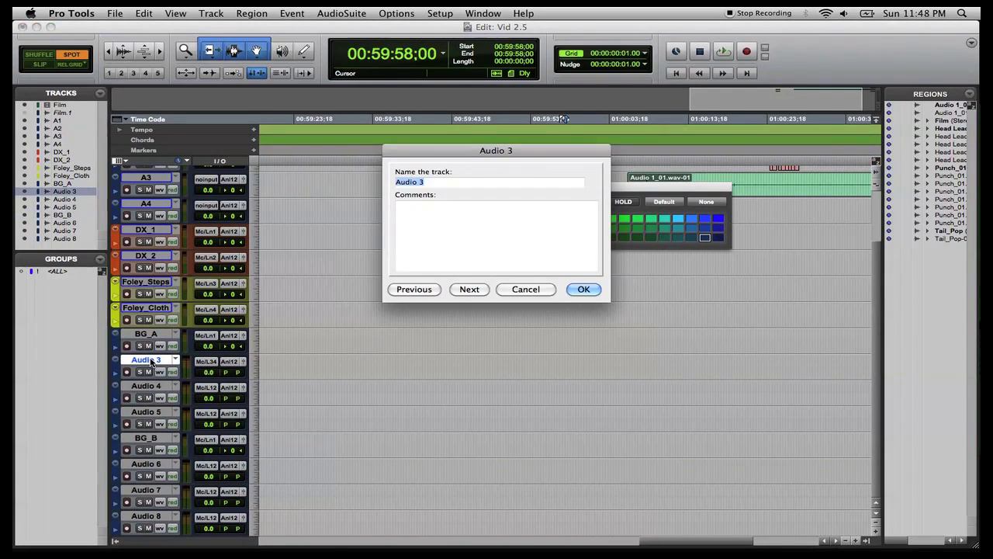
text(BG)
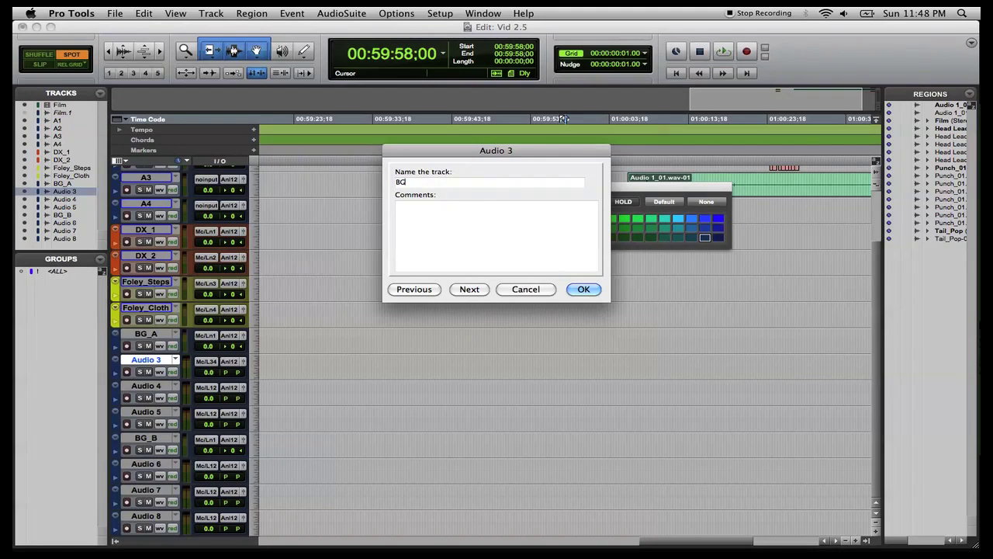
text(_A1)
key(super+Right)
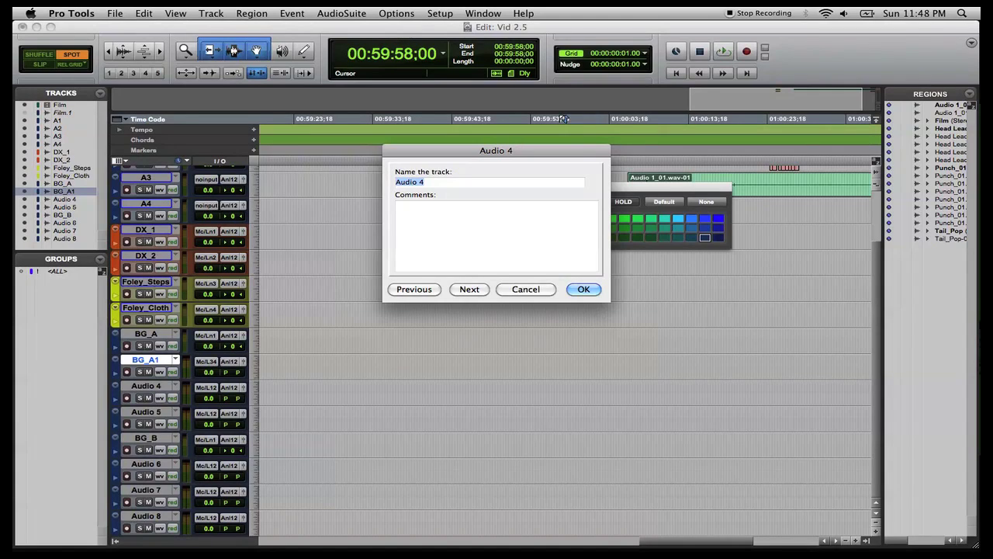
text(BG_A2)
key(super+Right)
text(BG_)
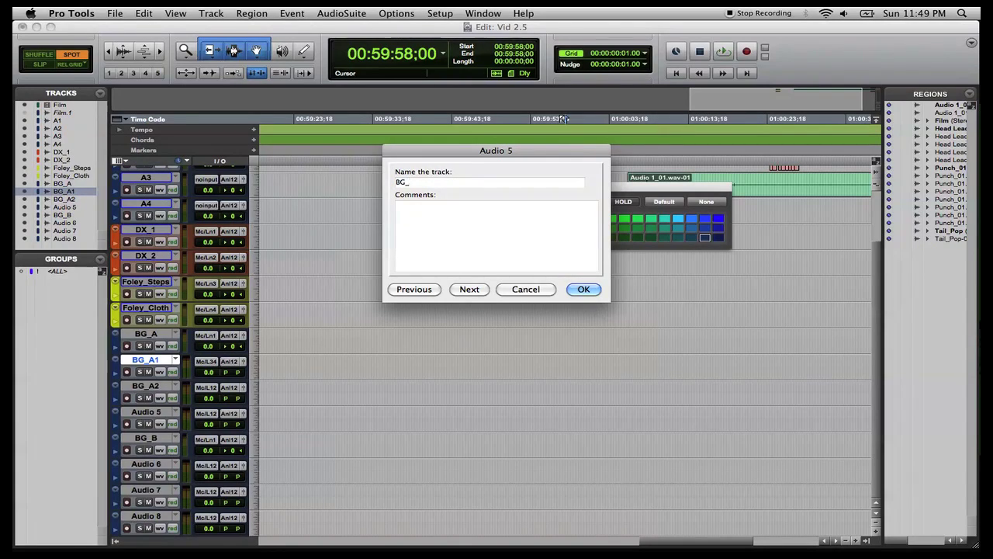
text(A)
text(4)
key(super+Right)
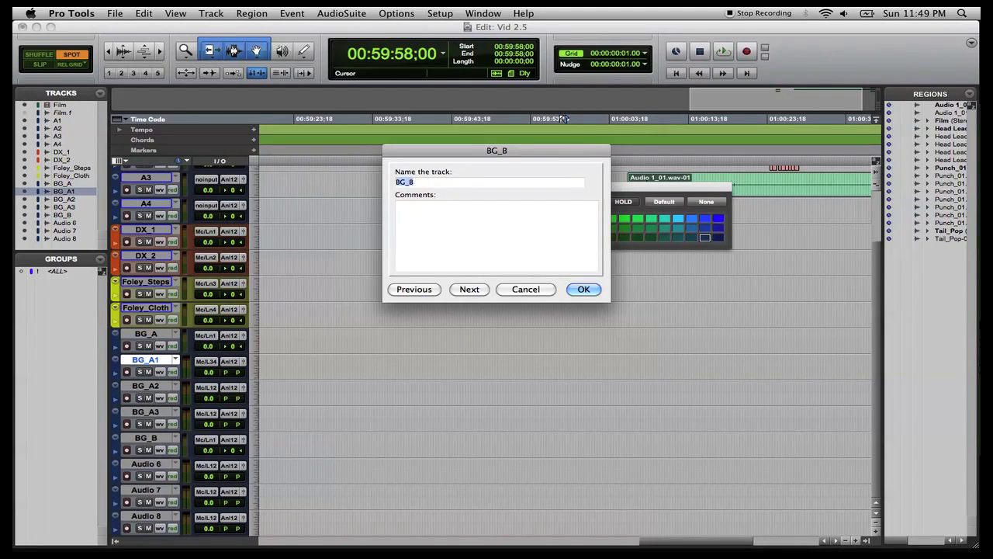
Step: Rename the next three stereo tracks to BG_B1, BG_B2 and BG_B3
text(BG)
key(Right)
text(1)
key(super+Right)
text(BG_B)
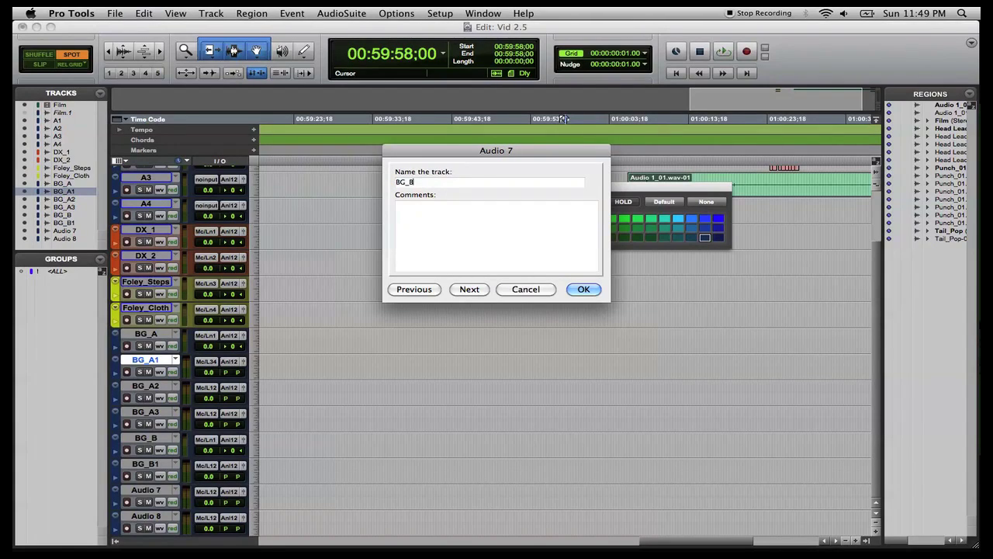
text(2)
key(super+Right)
text(V3)
key(BackSpace)
key(BackSpace)
text(BG_B)
text(3)
key(Return)
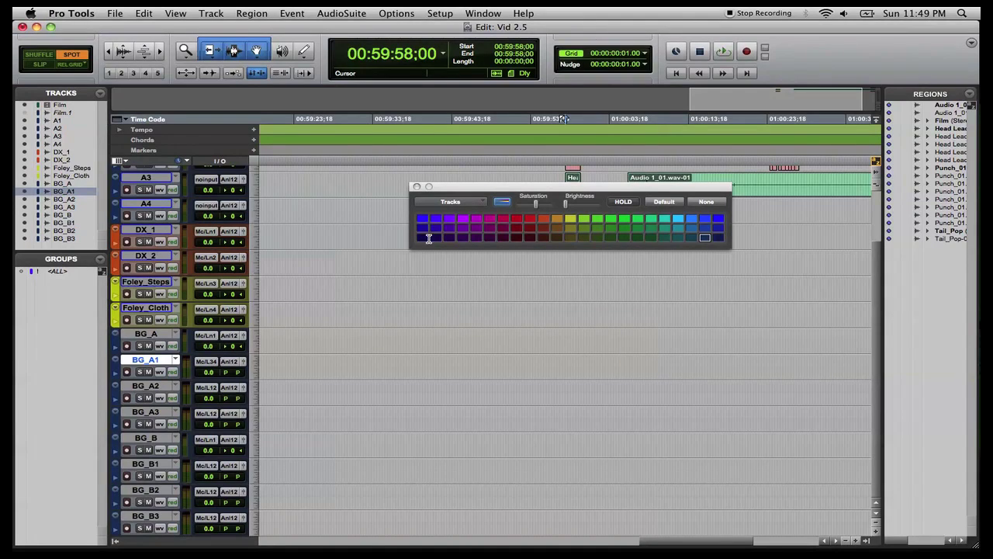
Step: Select the range BG_A through BG_B3 and give it a dark green colour
click(139, 333)
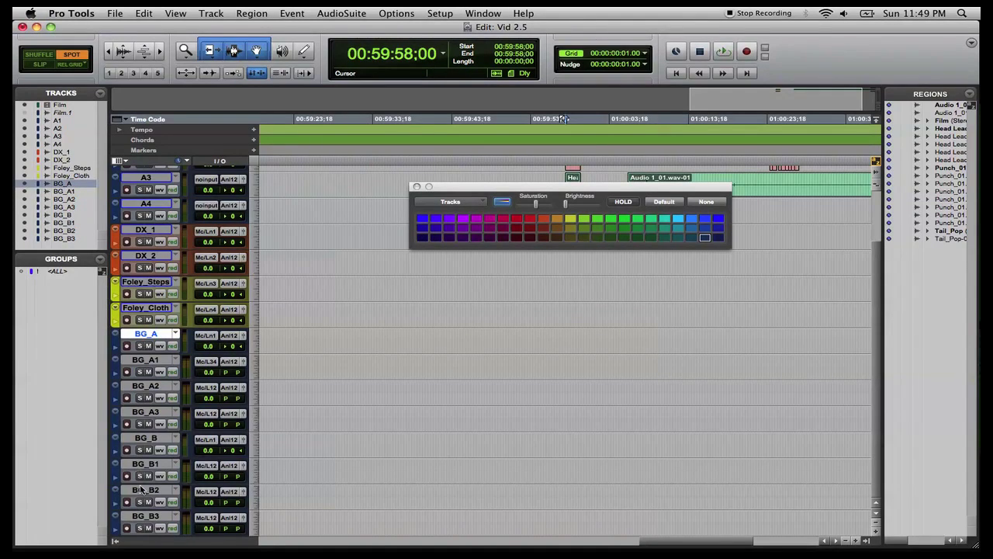
shift+click(143, 515)
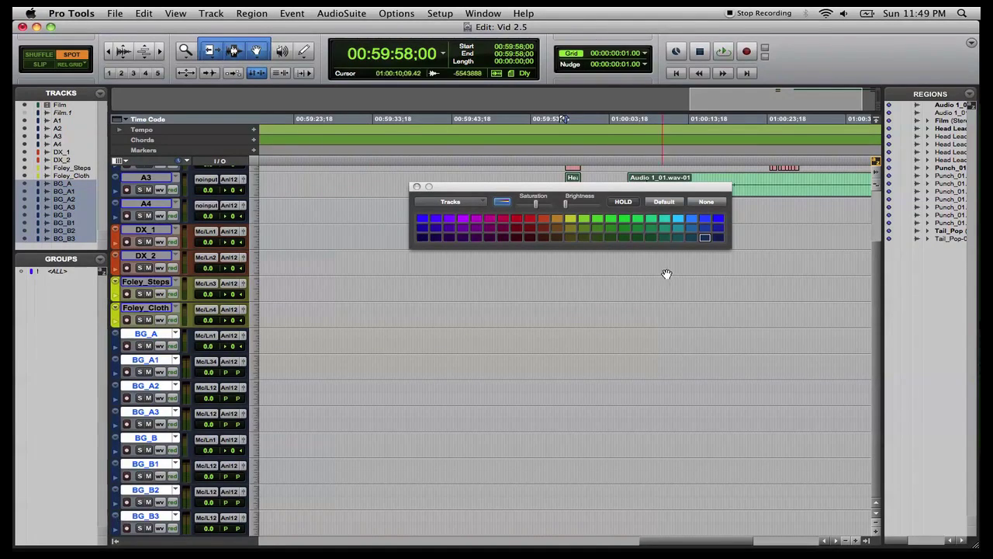
click(609, 240)
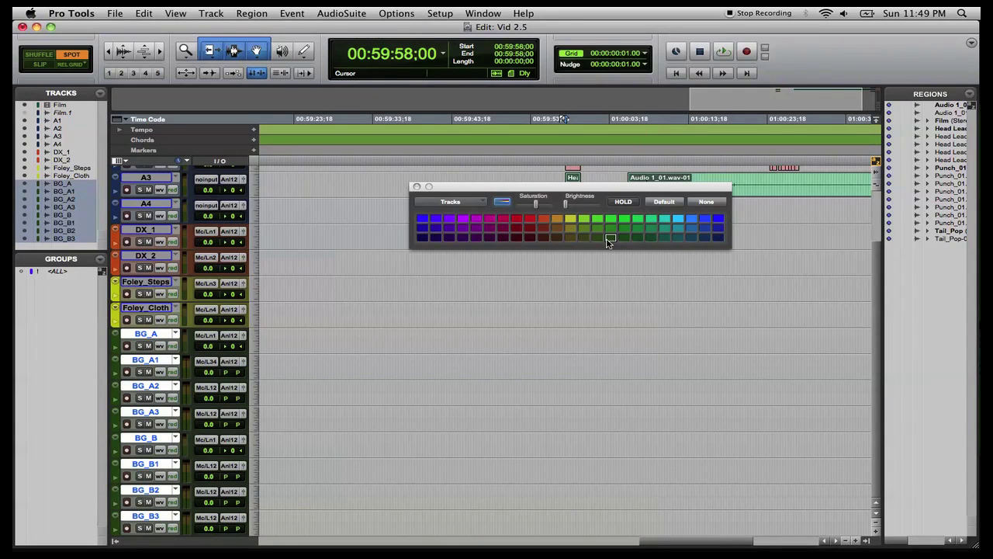
scroll(343, 313, left, 5)
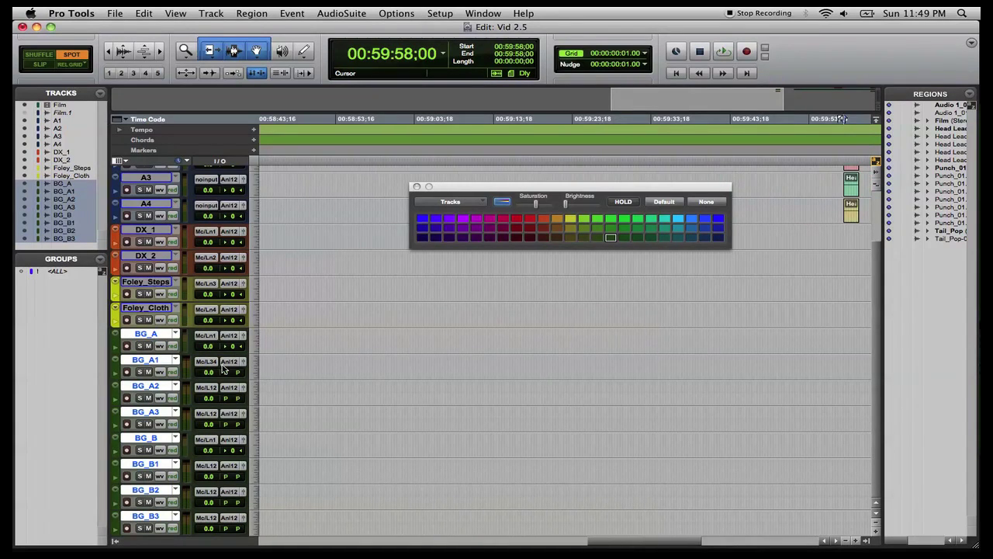
Step: Create two new stereo audio tracks
key(super+shift+n)
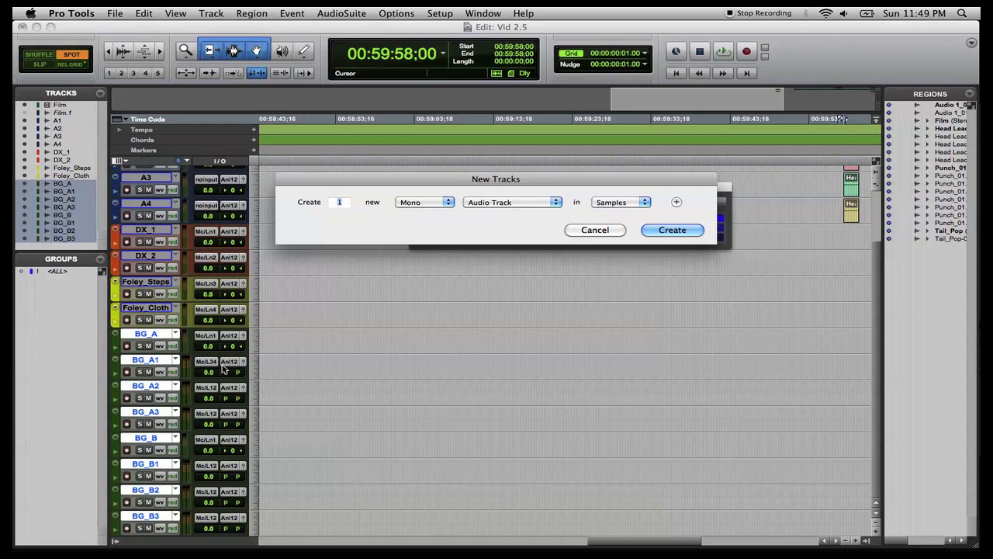
text(2)
key(super+Right)
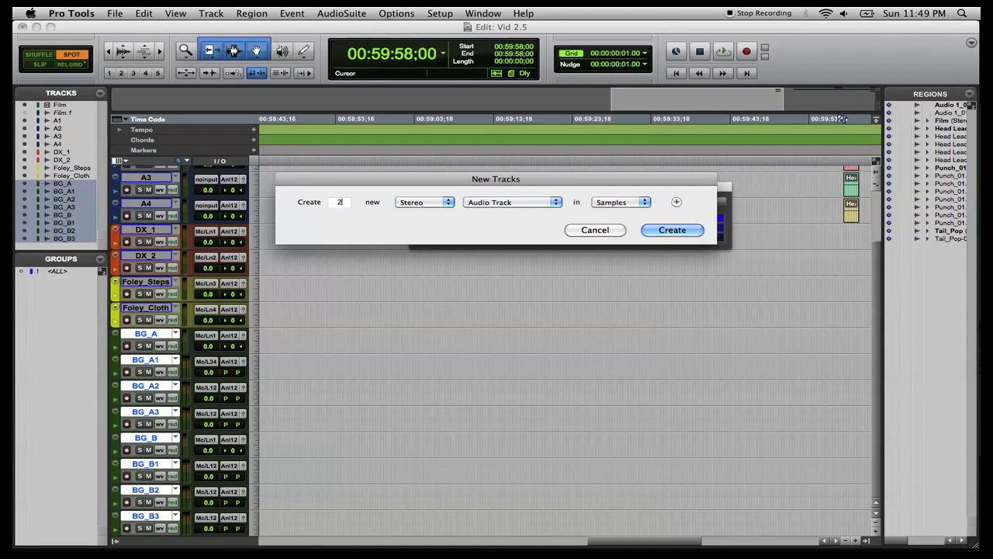
key(Return)
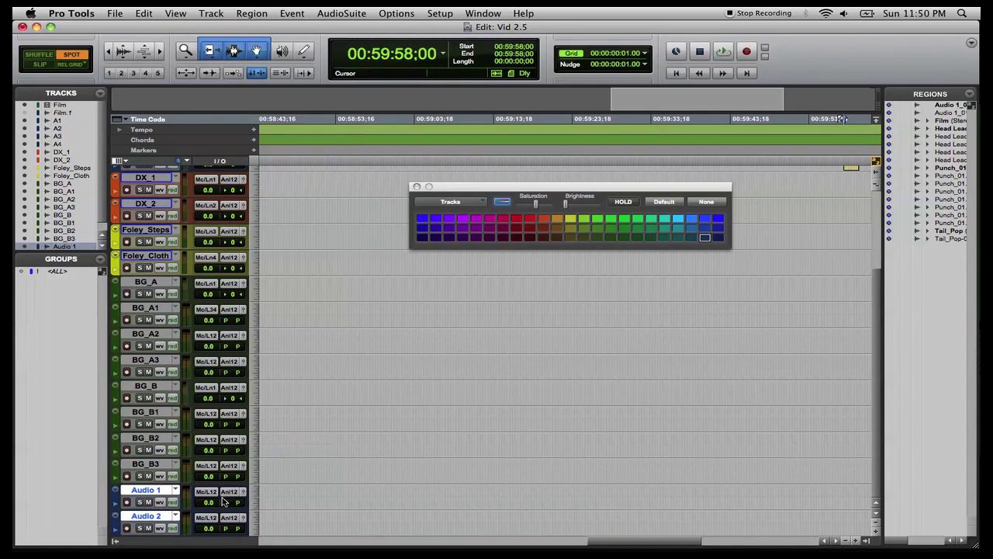
Step: Rename the new tracks to AFX_1 and AFX_2
double_click(146, 490)
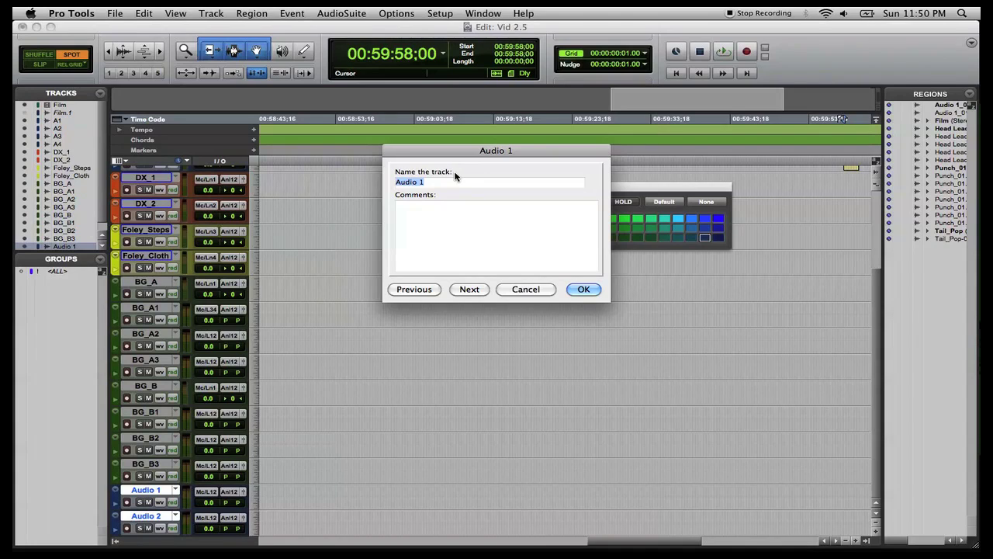
text(AFX_1)
key(super+Right)
text(AFX_2)
key(Return)
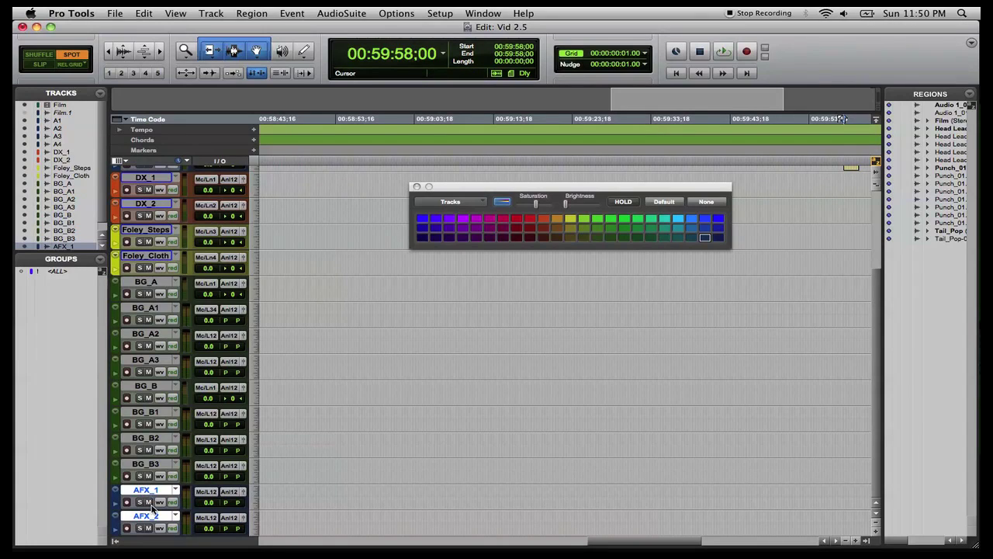
key(super+shift+n)
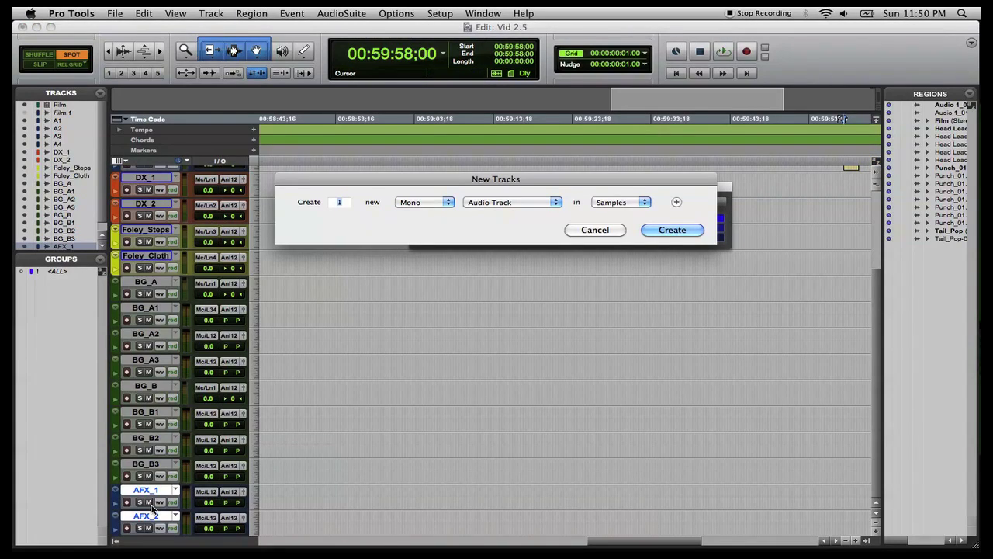
Step: Create three mono tracks named BFX, BFX_2 and BFX_3 and colour them blue
text(3)
key(Return)
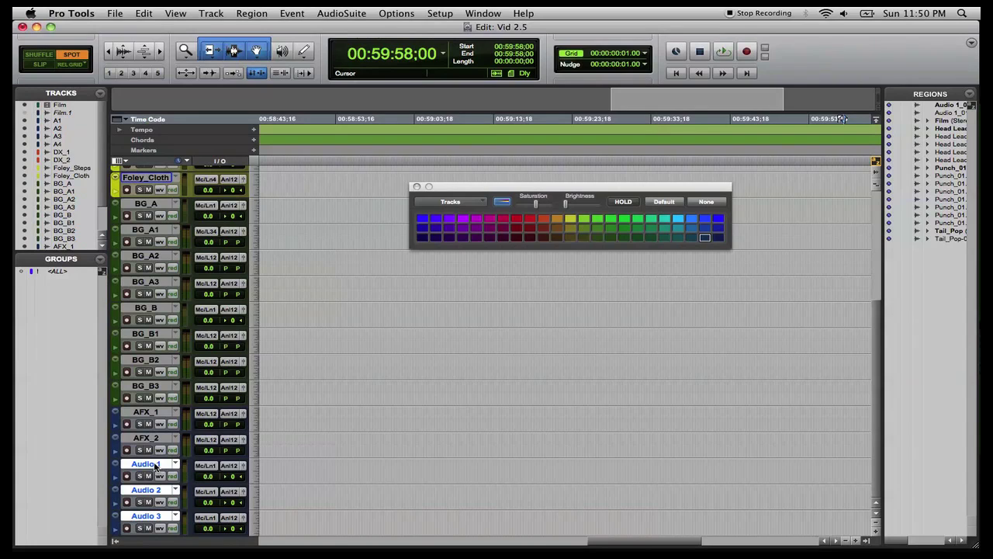
double_click(154, 465)
text(B)
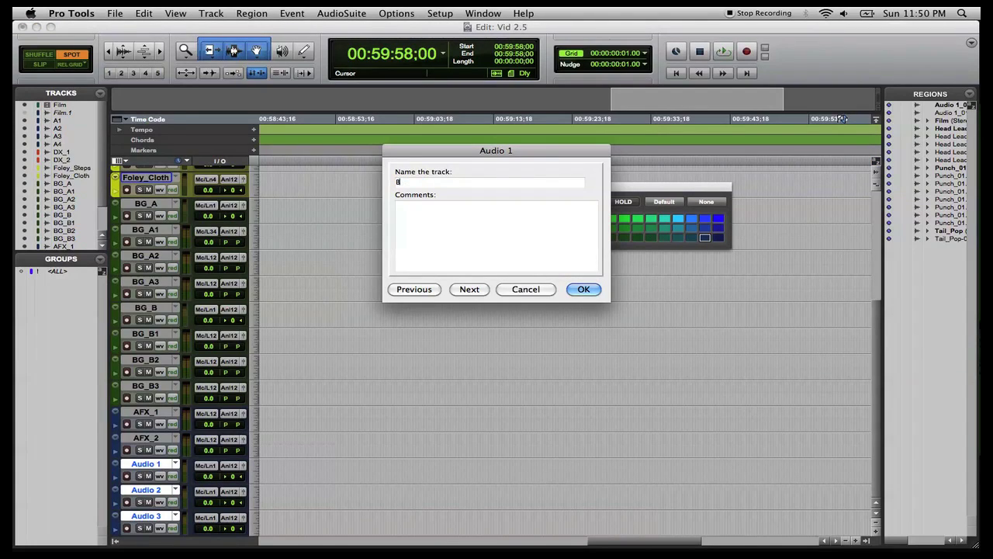
text(FX)
key(super+Right)
text(BFX_2)
key(super+Right)
text(BFX_3)
key(Return)
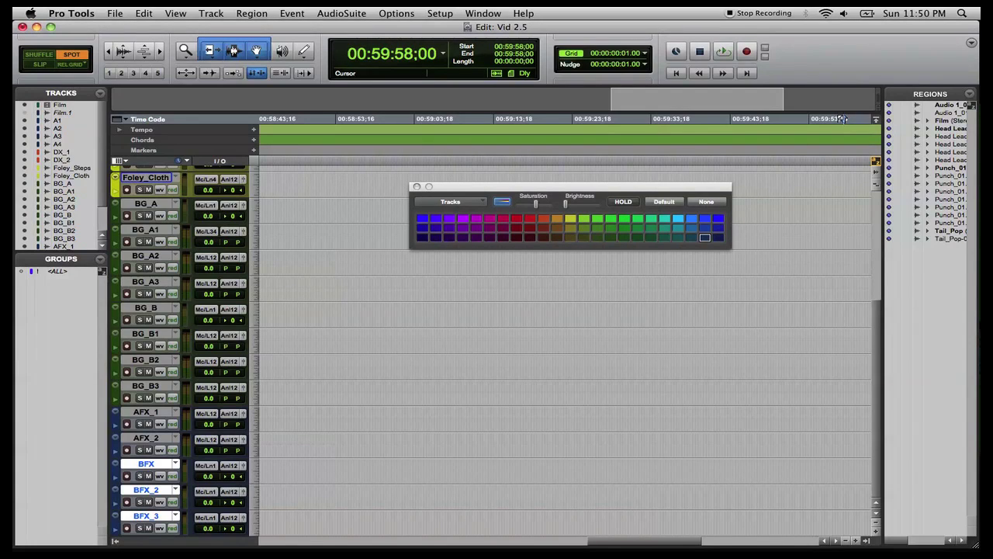
click(705, 218)
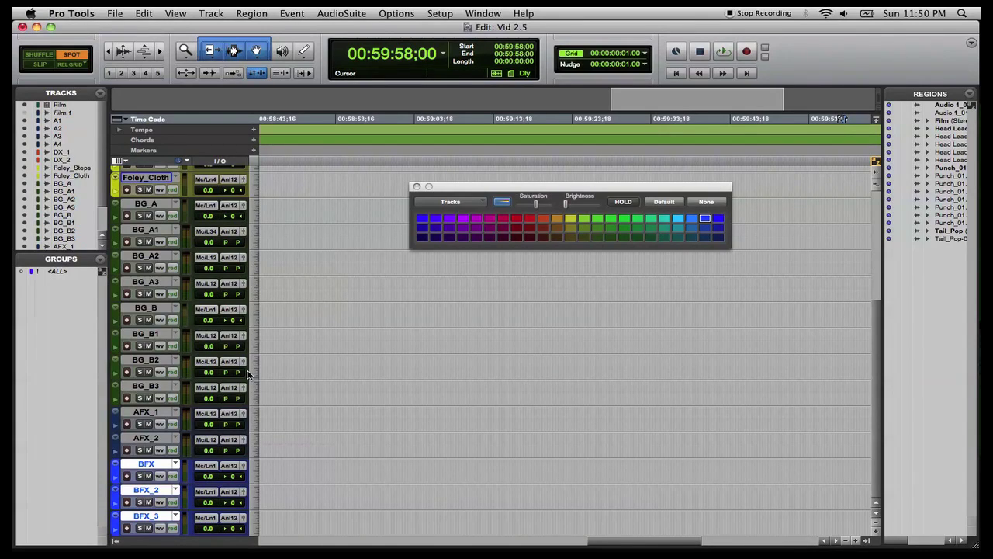
key(super+shift+n)
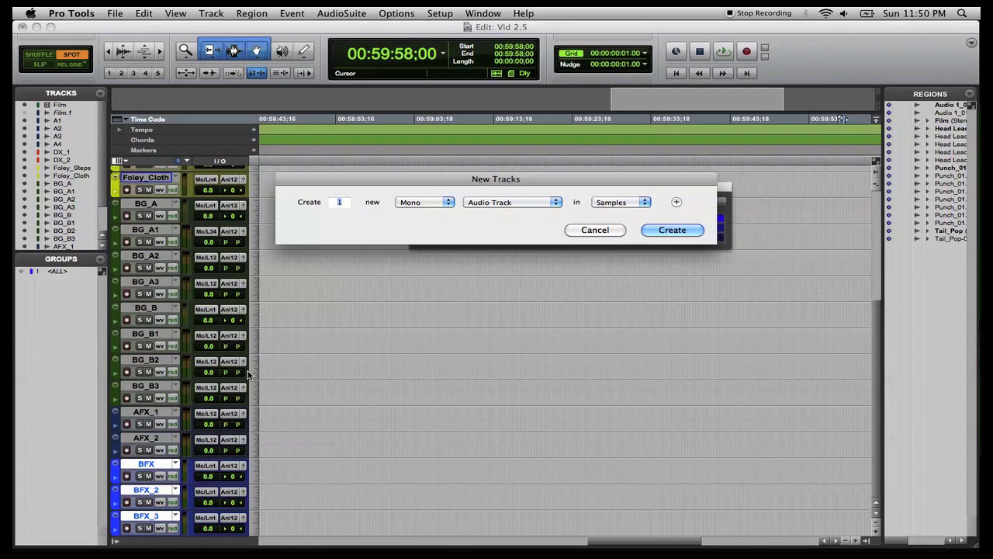
Step: Create three stereo audio tracks and colour them red
text(3)
key(super+Right)
key(Return)
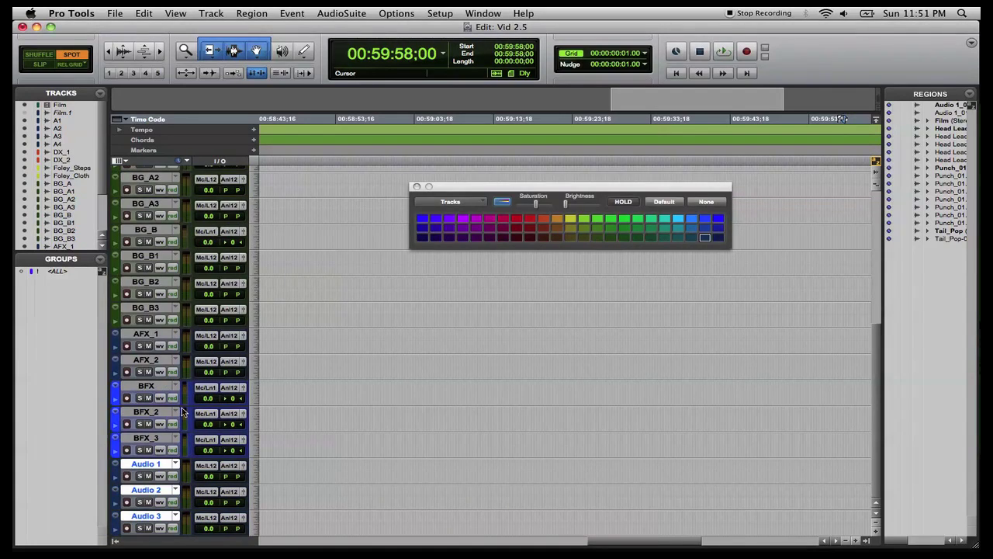
click(530, 219)
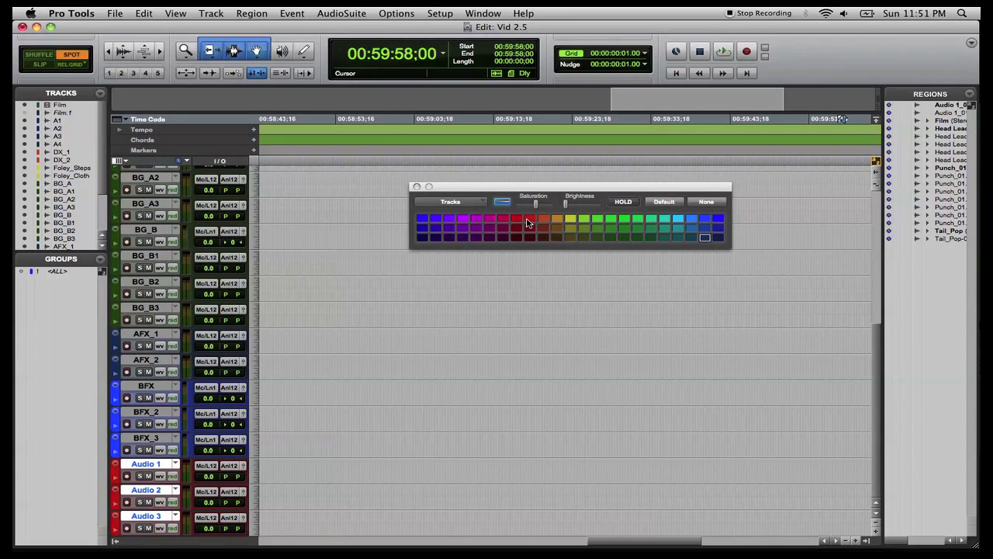
Step: Rename the three red tracks to MX_1, MX_2 and MX_COMP
double_click(142, 463)
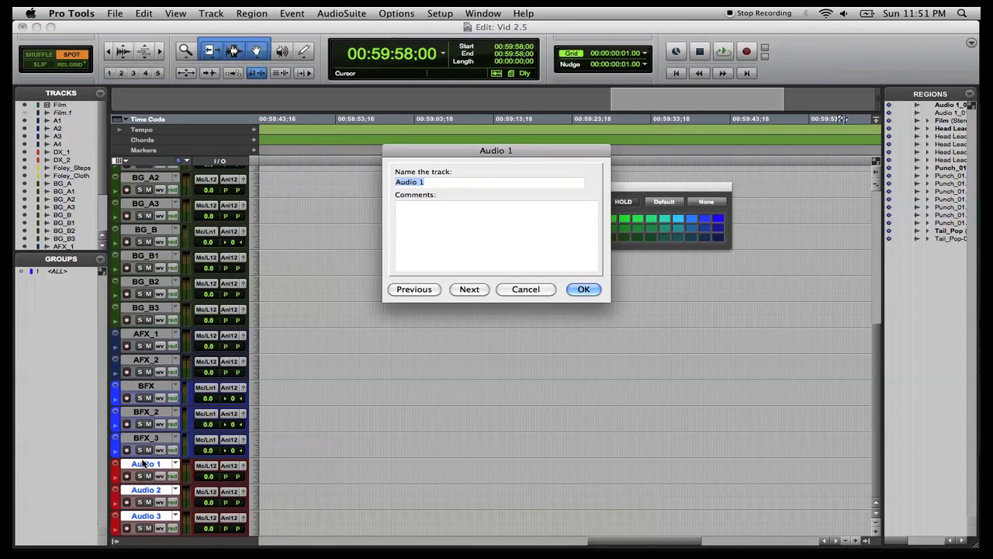
key(super+x)
text(MX_1)
key(super+Right)
text(MX_2)
key(super+Right)
text(MX_)
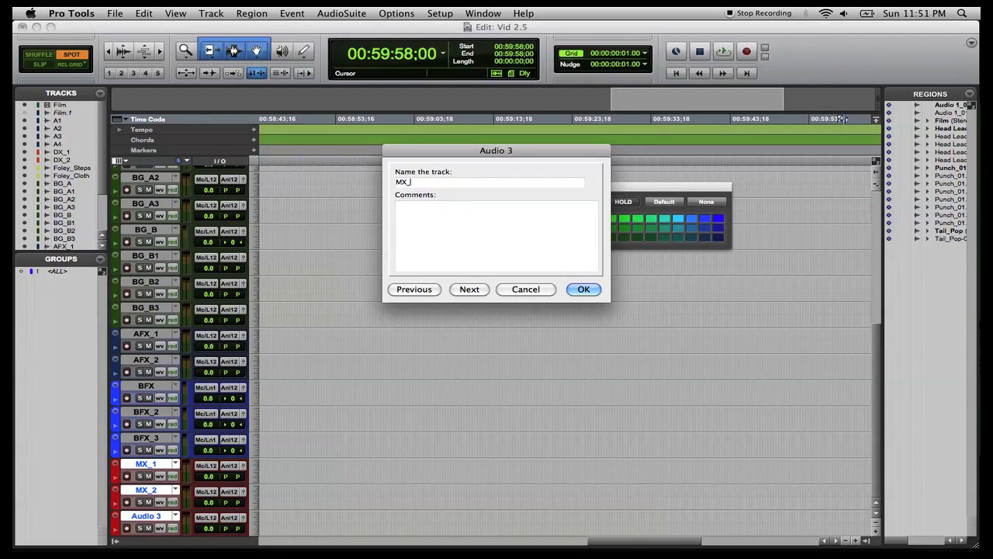
text(COMB)
key(Return)
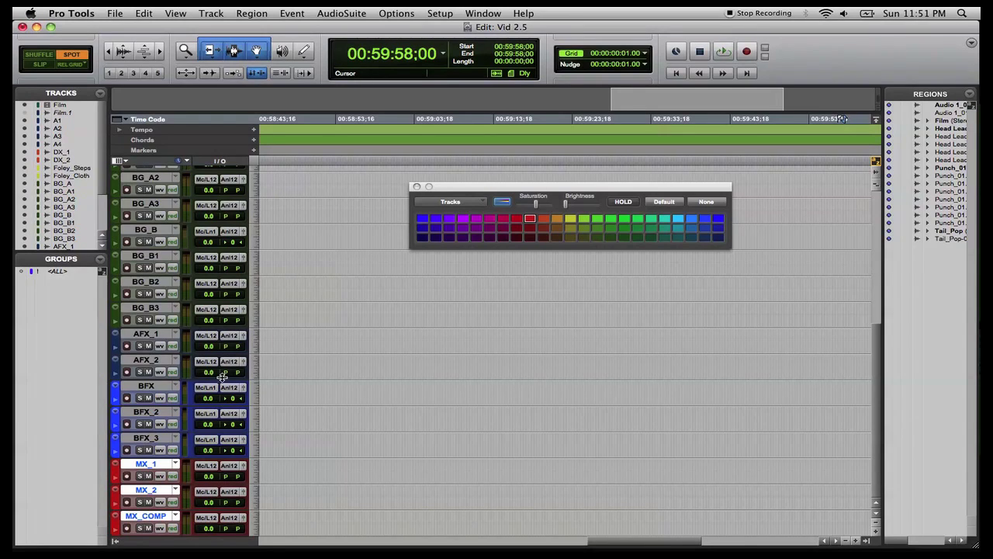
Step: Close the Color Palette window
scroll(313, 408, up, 1)
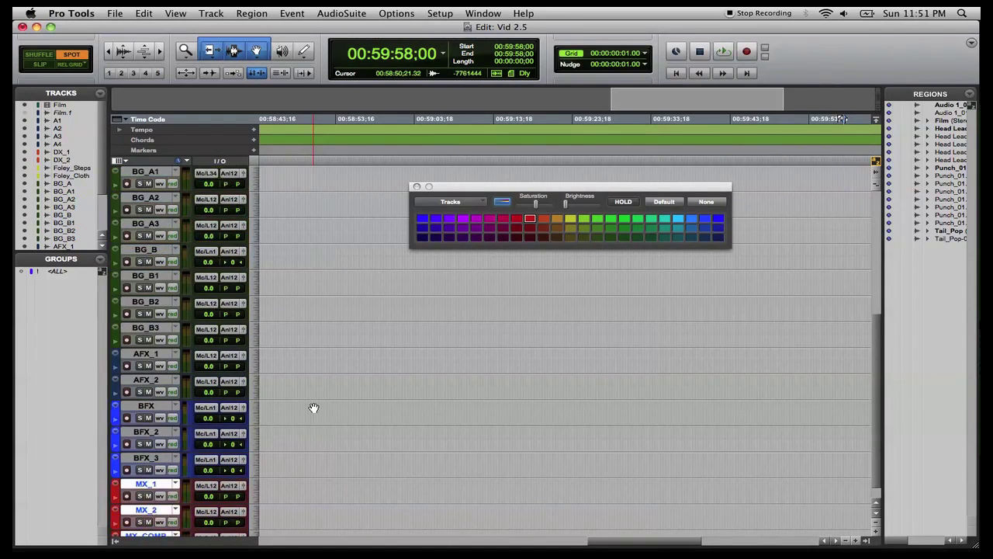
scroll(313, 408, up, 10)
click(417, 187)
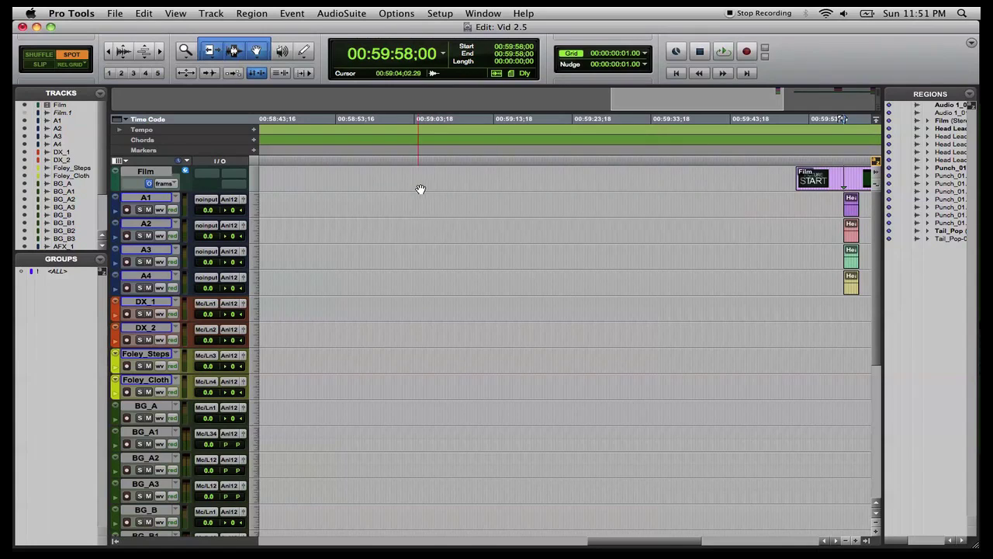
scroll(592, 300, right, 7)
scroll(592, 300, left, 2)
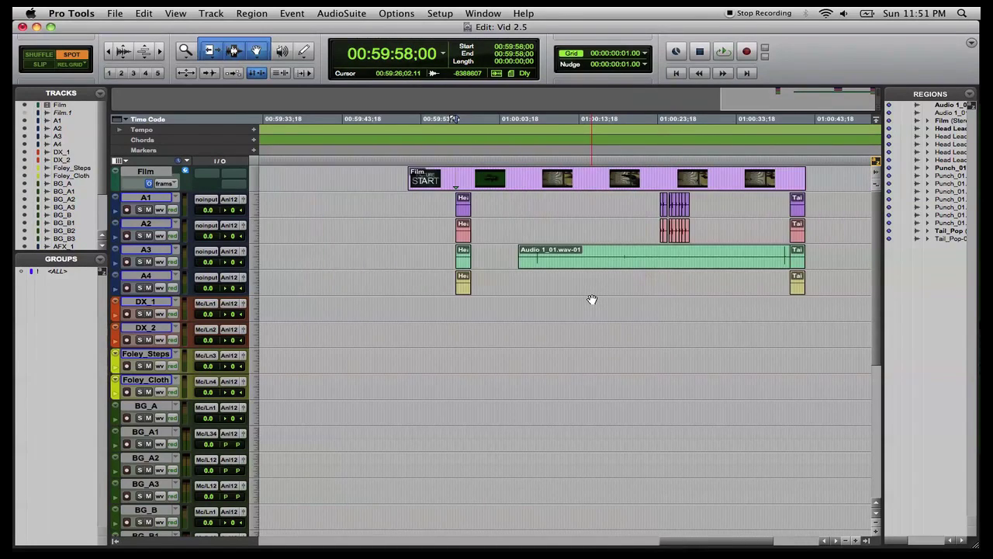
scroll(592, 300, down, 10)
scroll(592, 300, right, 3)
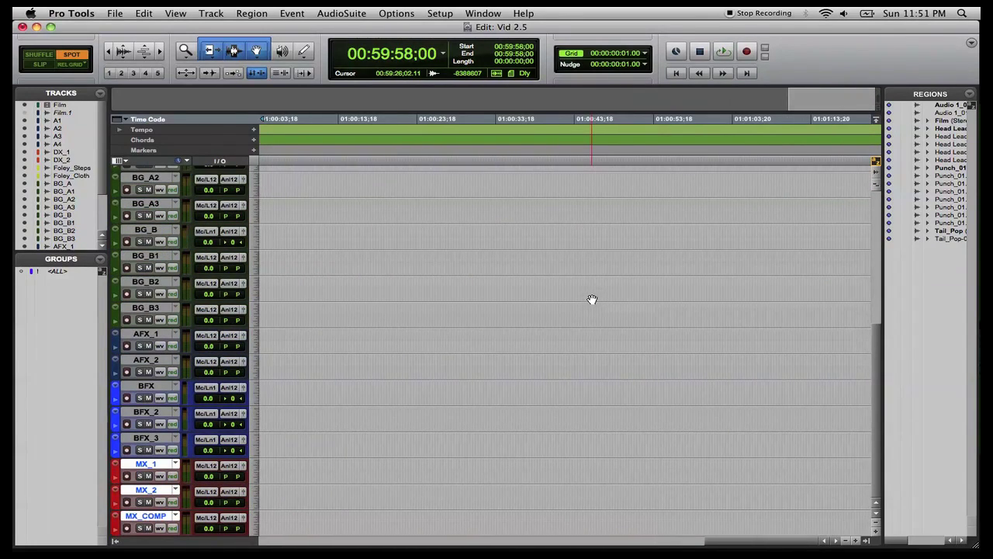
scroll(592, 299, up, 9)
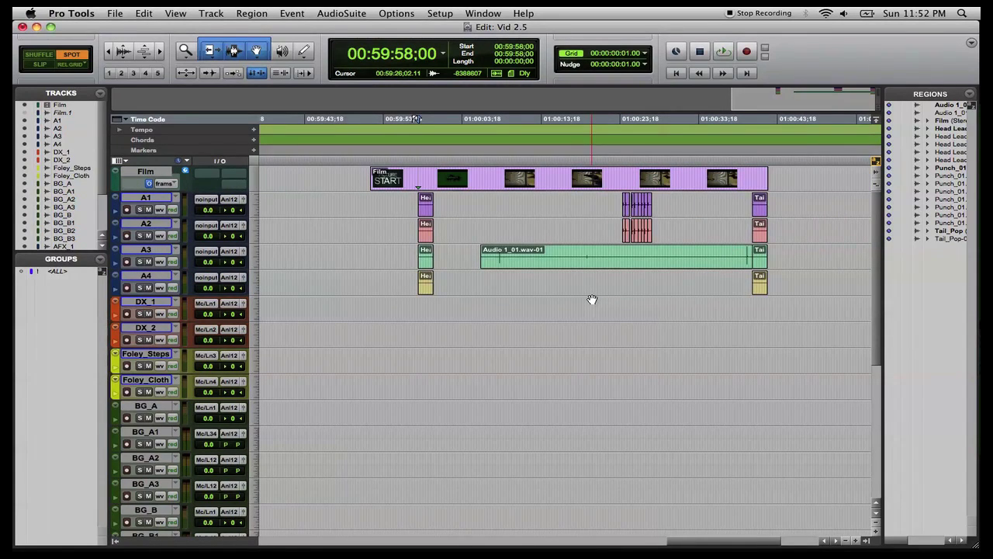
Step: Place the edit point at 00:59:57:28 and zoom in twice on the head leader countdown
click(417, 301)
click(417, 308)
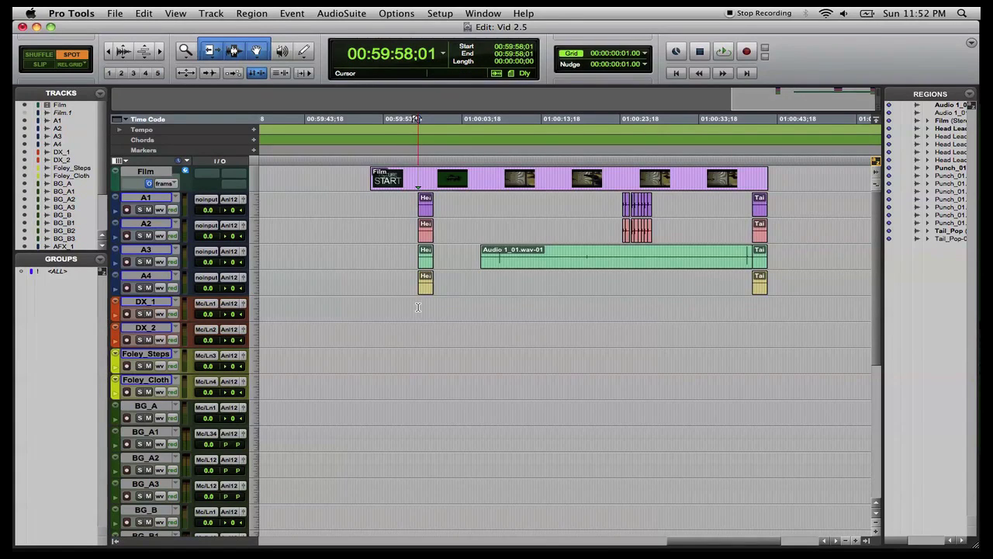
key(super+bracketright)
key(super+bracketright)
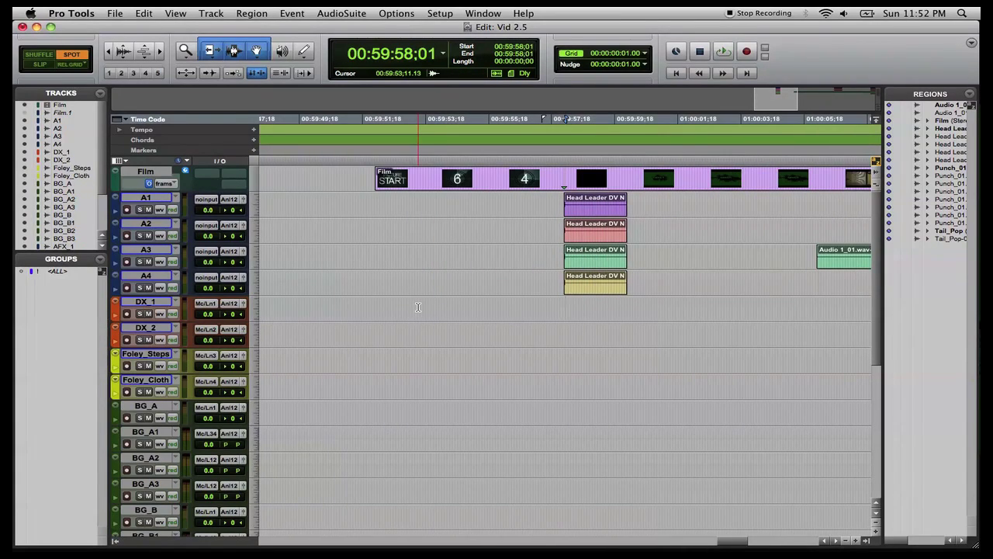
click(562, 305)
key(super+bracketright)
key(super+bracketright)
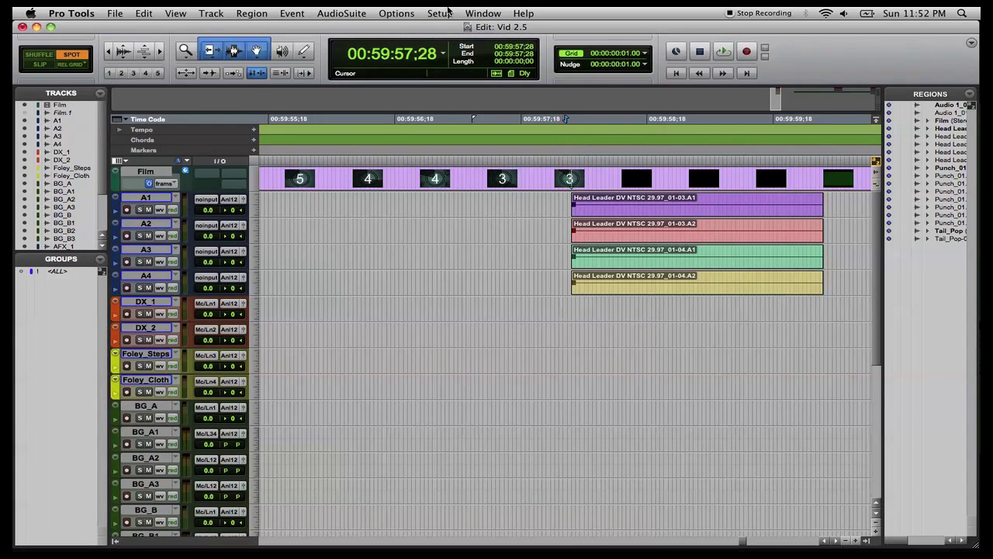
click(407, 55)
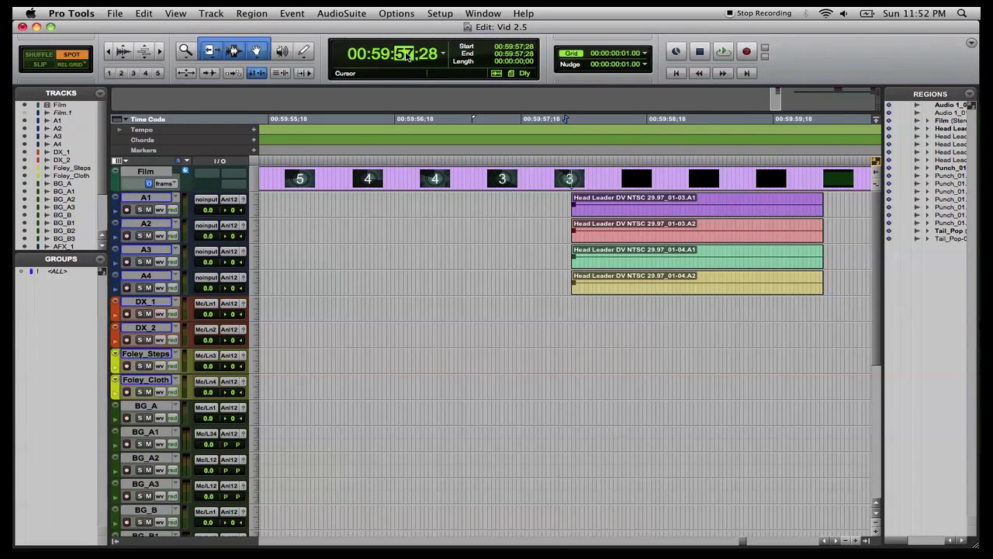
Step: Enter 58 seconds in the main counter to set the edit point to 00:59:58:00
text(58)
key(Return)
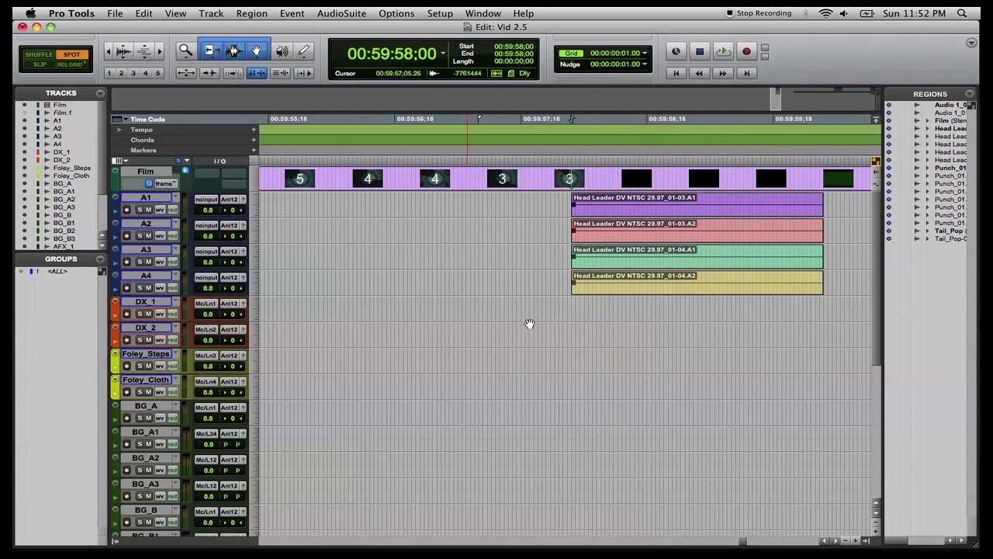
scroll(571, 308, down, 5)
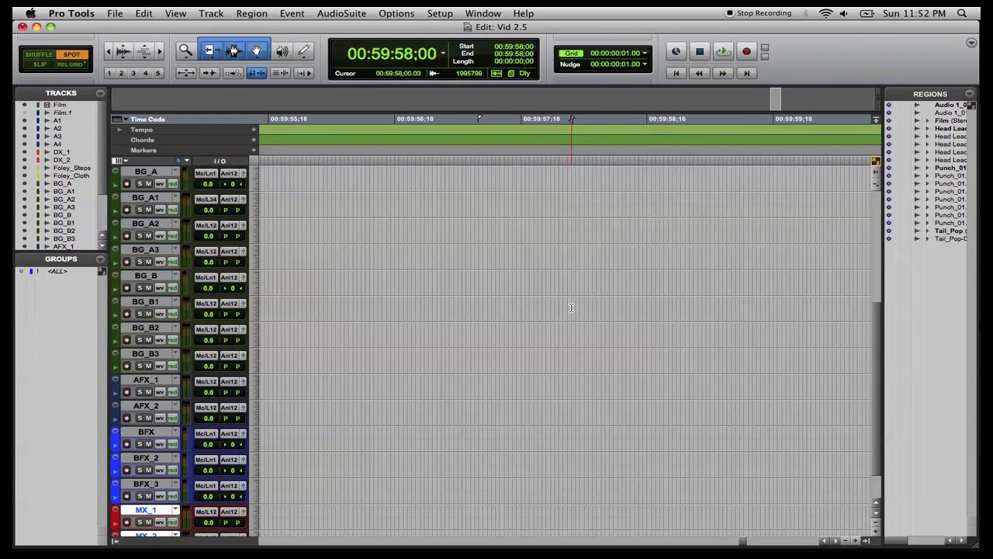
scroll(569, 483, down, 1)
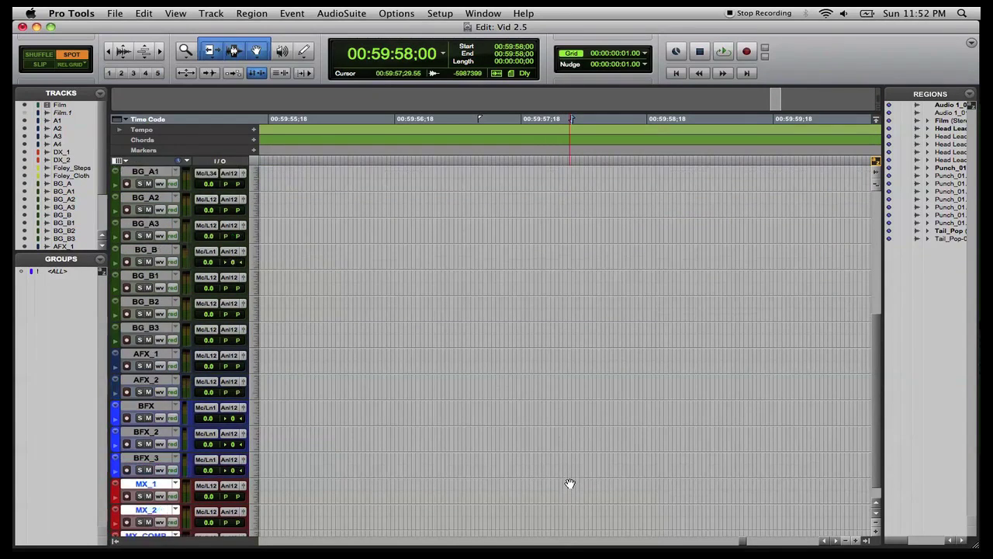
scroll(569, 483, up, 6)
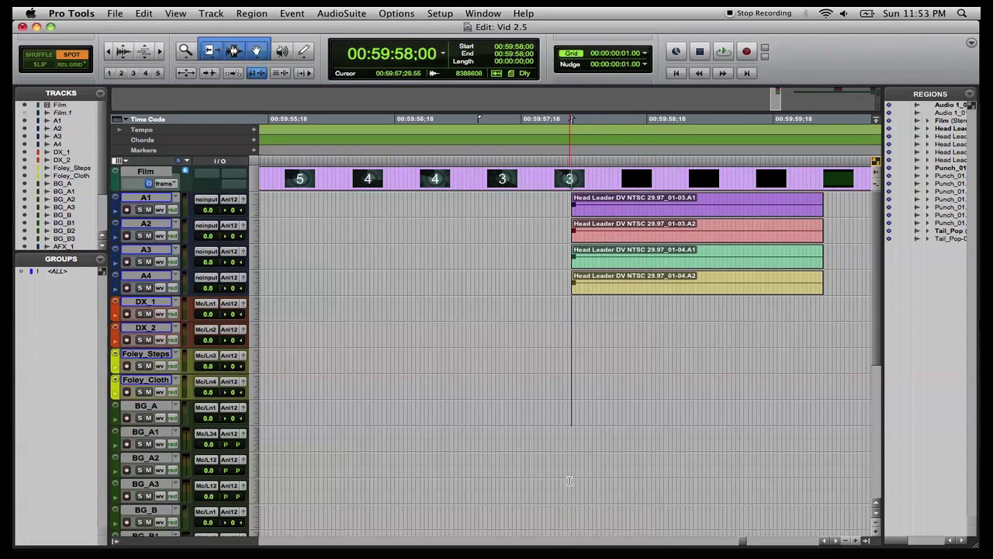
scroll(570, 481, down, 10)
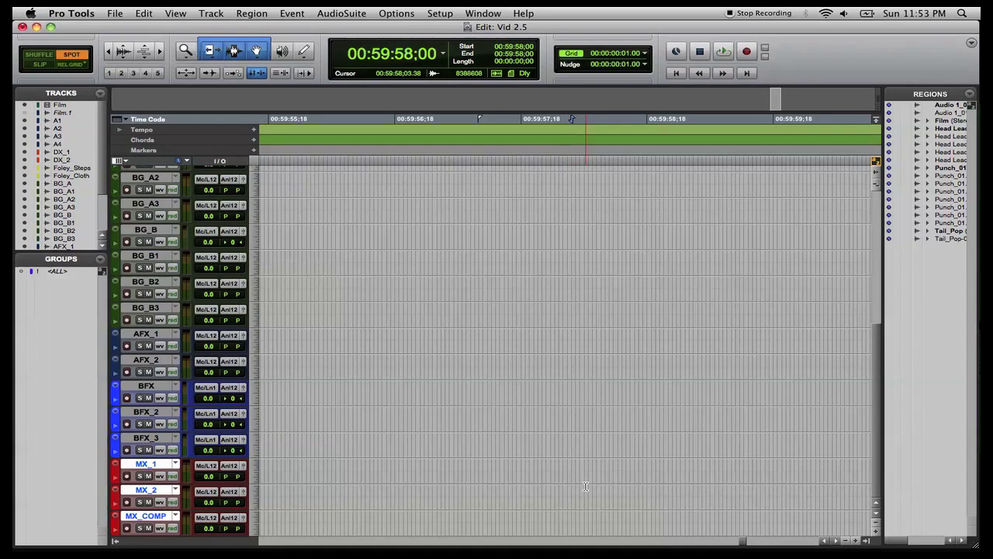
scroll(583, 484, up, 10)
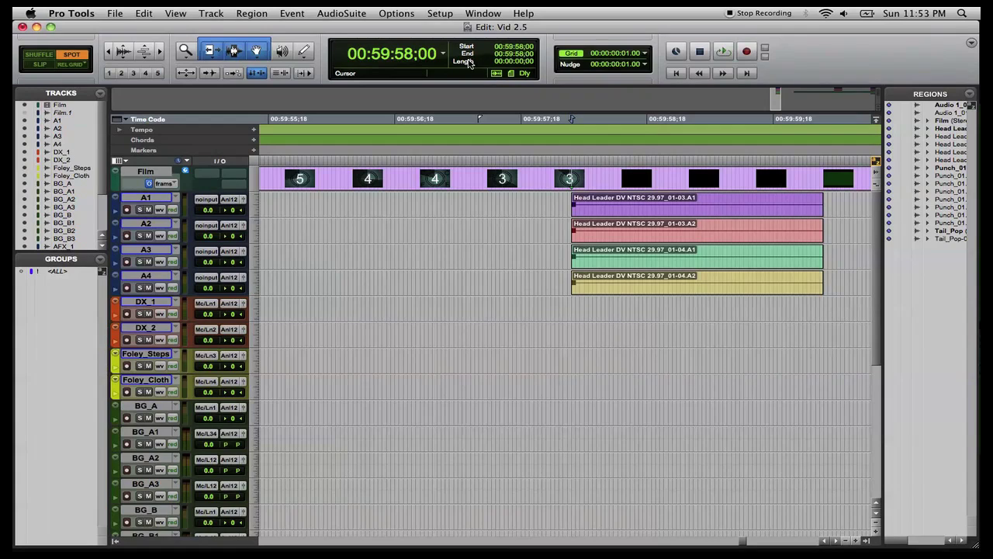
Step: Set the selection at 00:59:58:00 to one frame (00:00:00:01) and zoom in on it
click(530, 61)
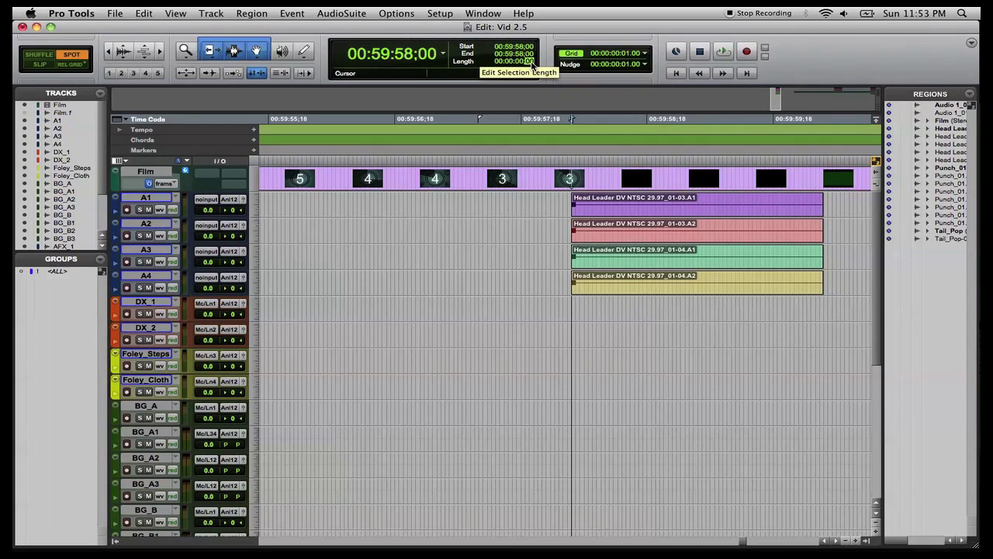
text(1)
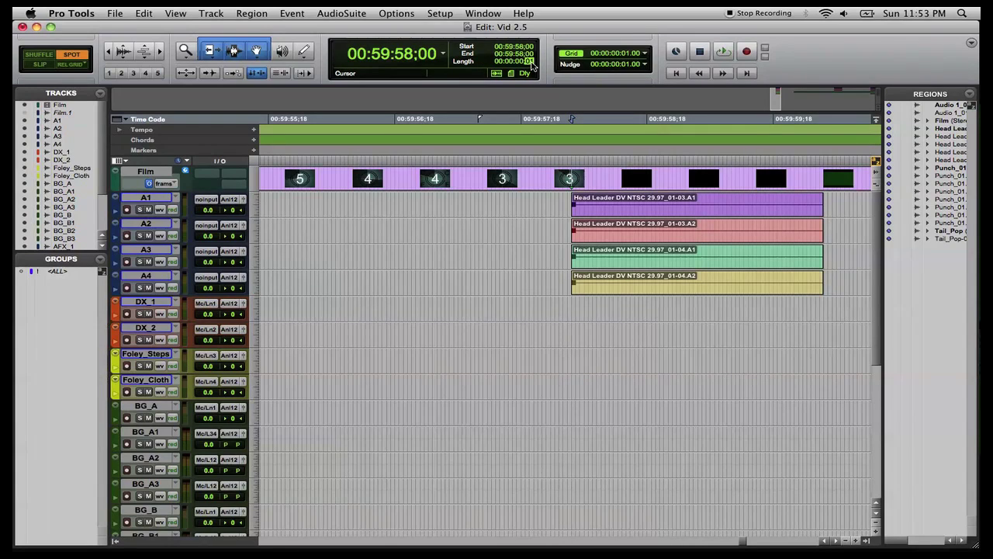
key(Return)
key(super+bracketright)
key(super+bracketright)
key(super+bracketright)
key(super+bracketright)
key(super+bracketright)
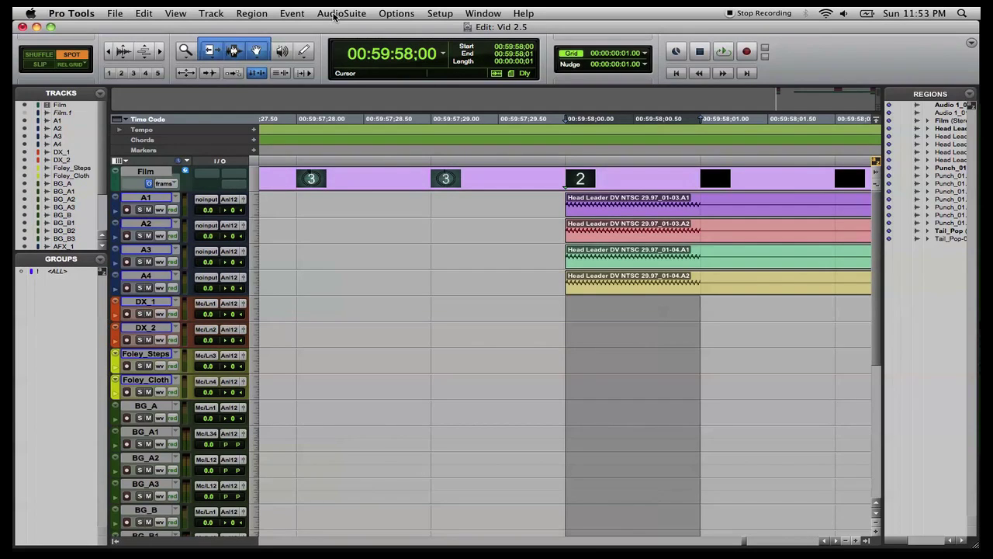
Step: Generate a 1000 Hz, -20 dB sine tone into the selection with AudioSuite Signal Generator
click(335, 14)
mouse_move(350, 123)
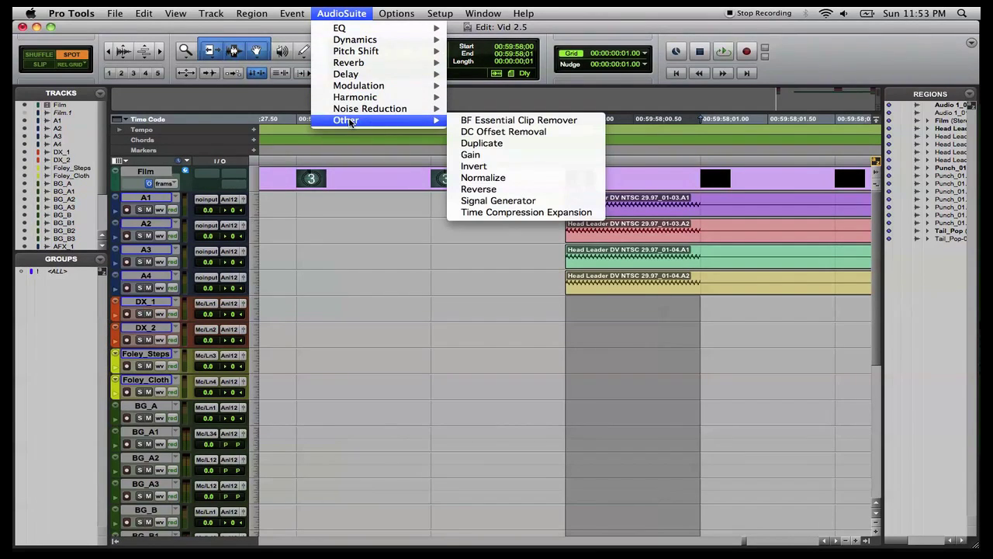
click(494, 207)
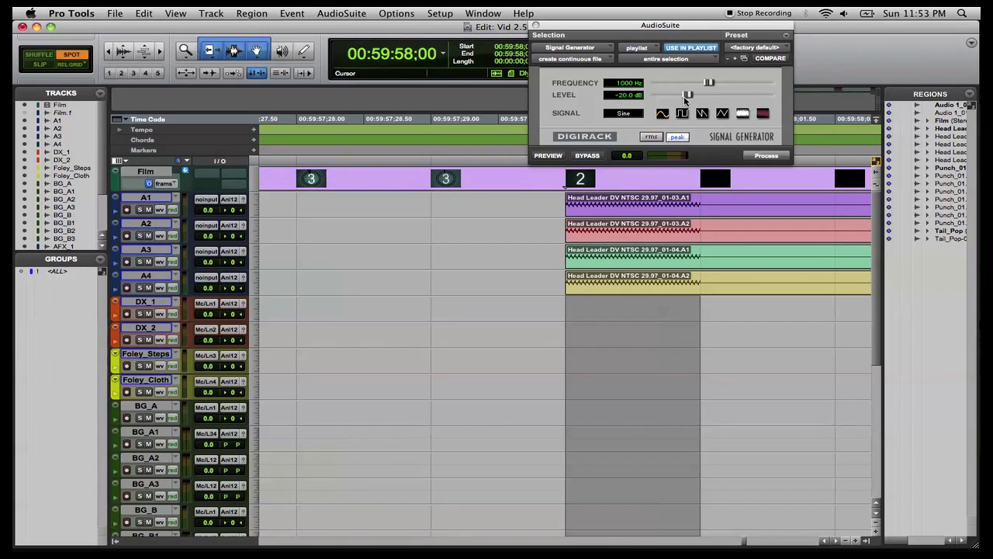
click(765, 156)
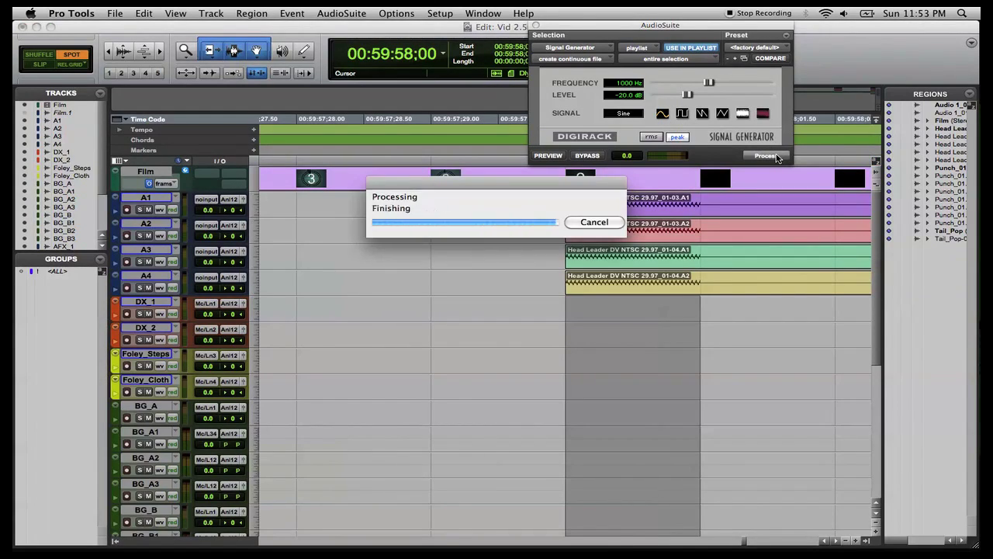
scroll(516, 326, down, 5)
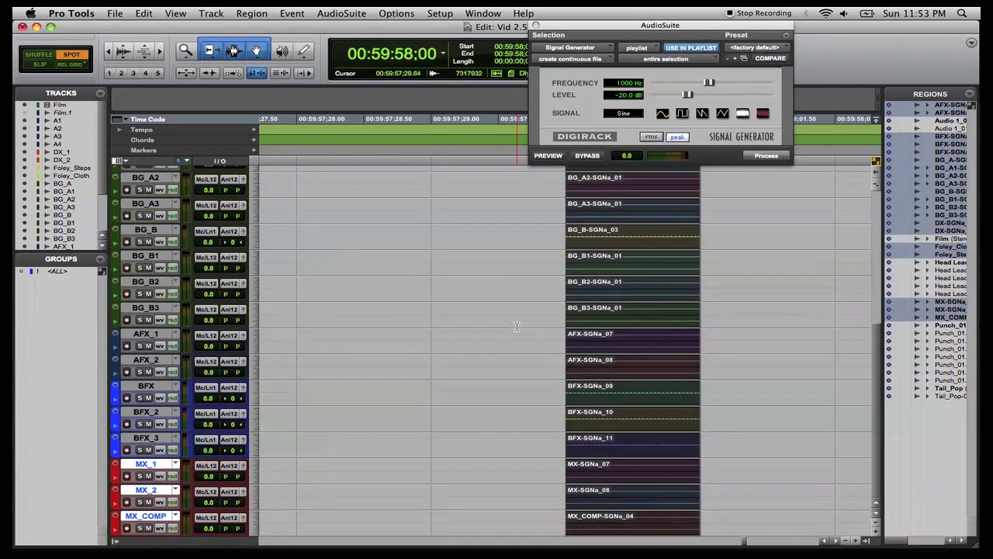
scroll(516, 326, up, 3)
scroll(516, 326, down, 3)
scroll(515, 326, up, 5)
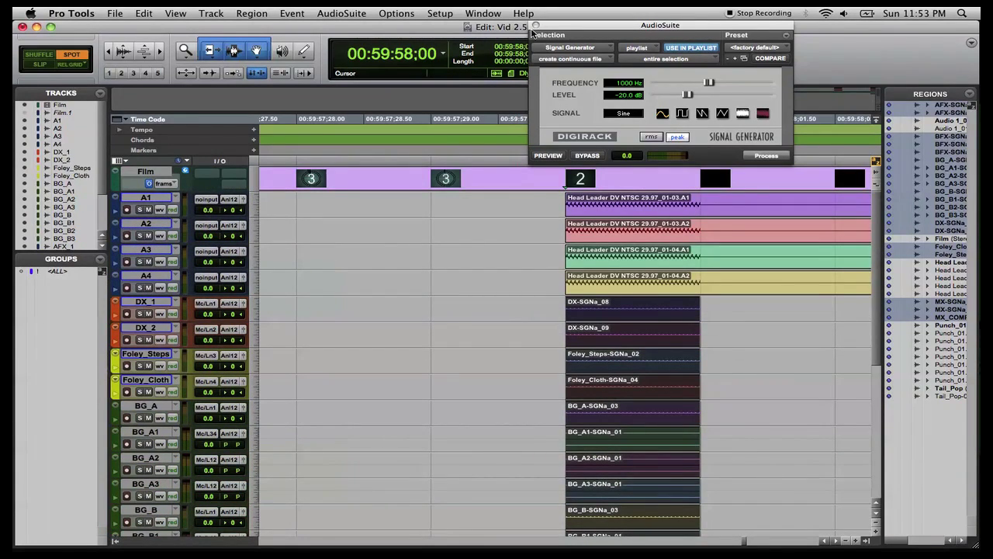
Step: Close the Signal Generator and zoom back out toward the program audio
click(535, 25)
scroll(522, 296, down, 3)
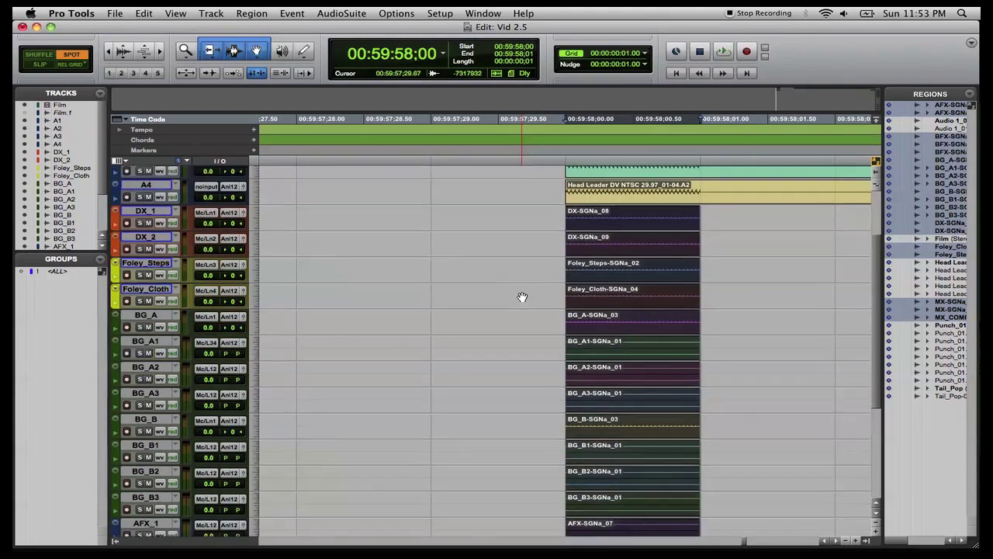
scroll(522, 297, down, 3)
scroll(522, 296, up, 6)
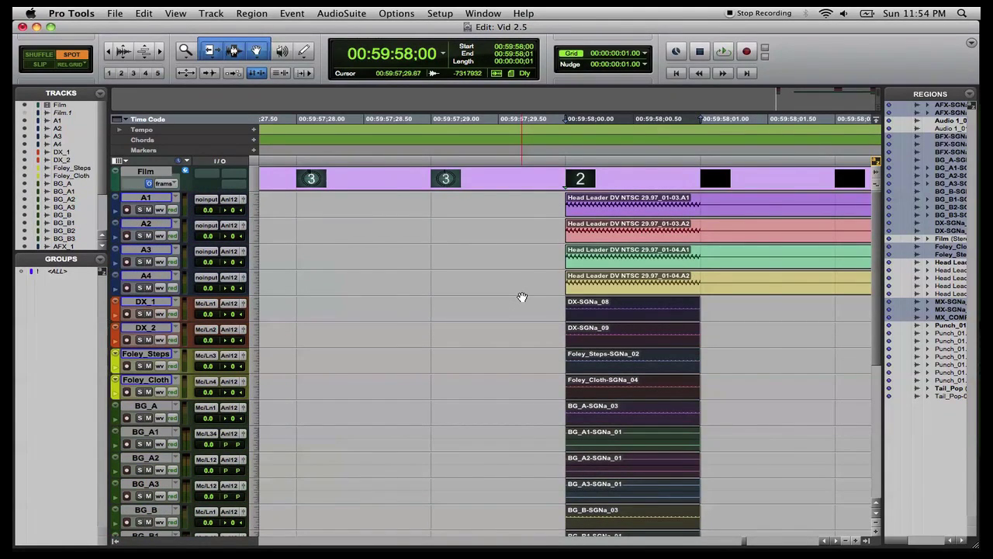
key(super+bracketleft)
key(super+bracketleft)
key(super+bracketleft)
key(super+bracketleft)
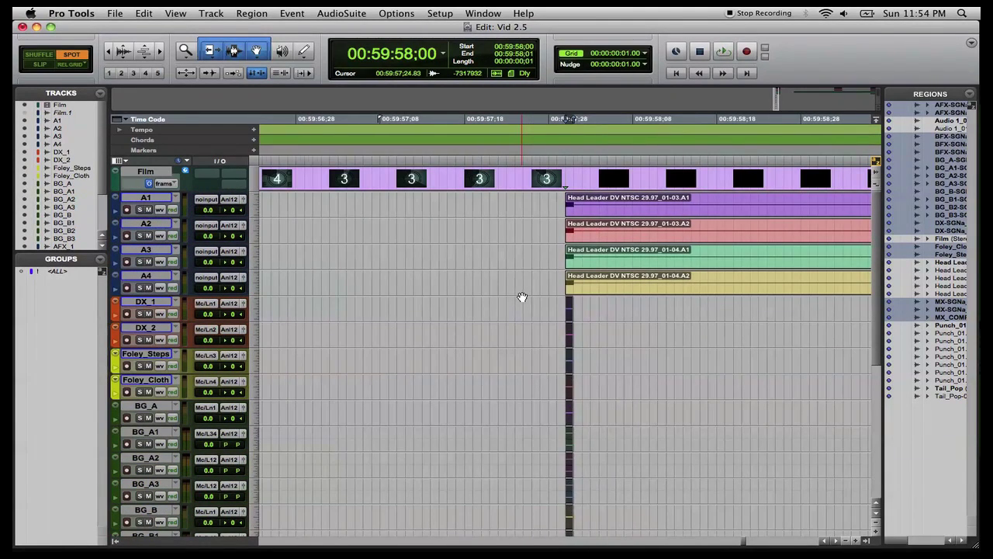
key(super+bracketleft)
scroll(522, 297, right, 10)
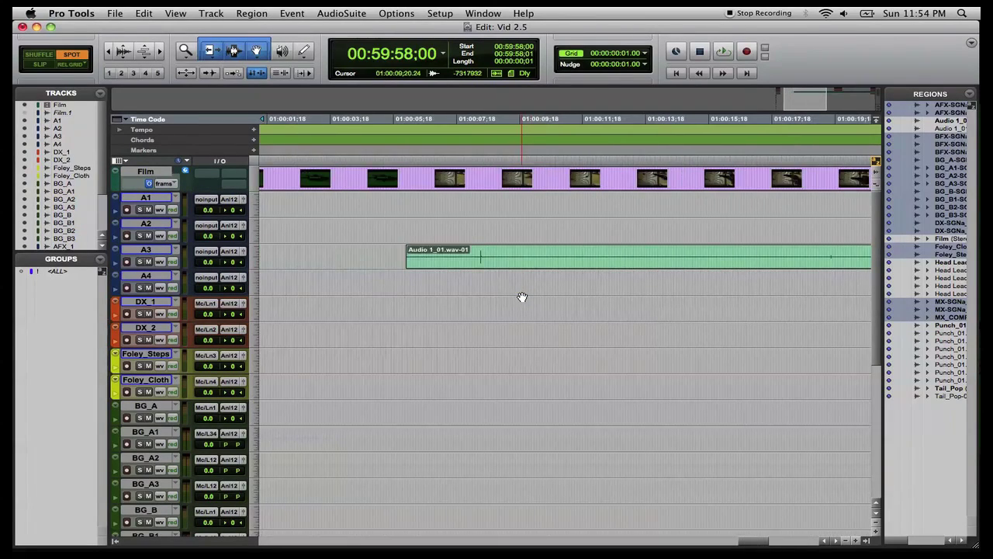
Step: Zoom in on the tail and place the edit point at 01:00:42:08
key(super+bracketleft)
key(super+bracketleft)
key(super+bracketleft)
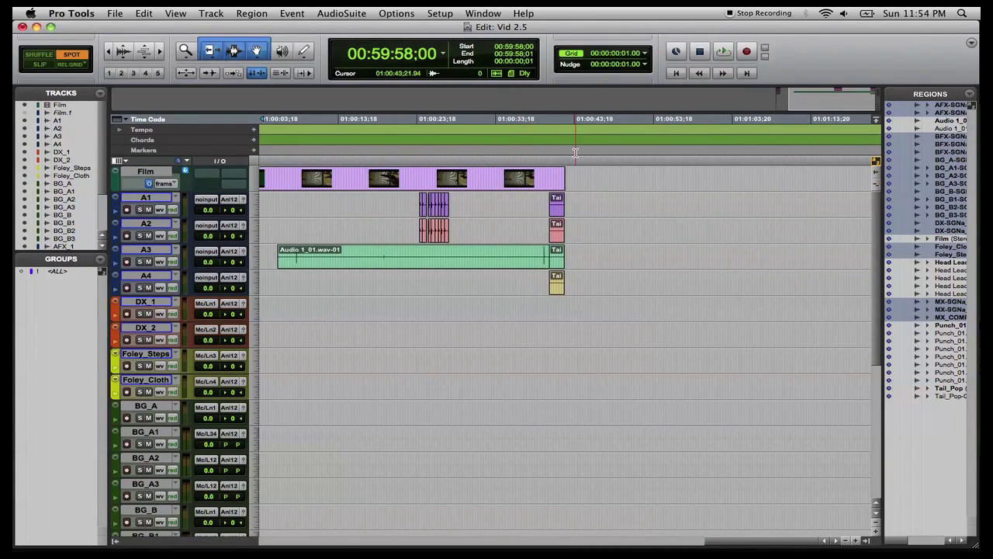
click(557, 175)
key(super+bracketright)
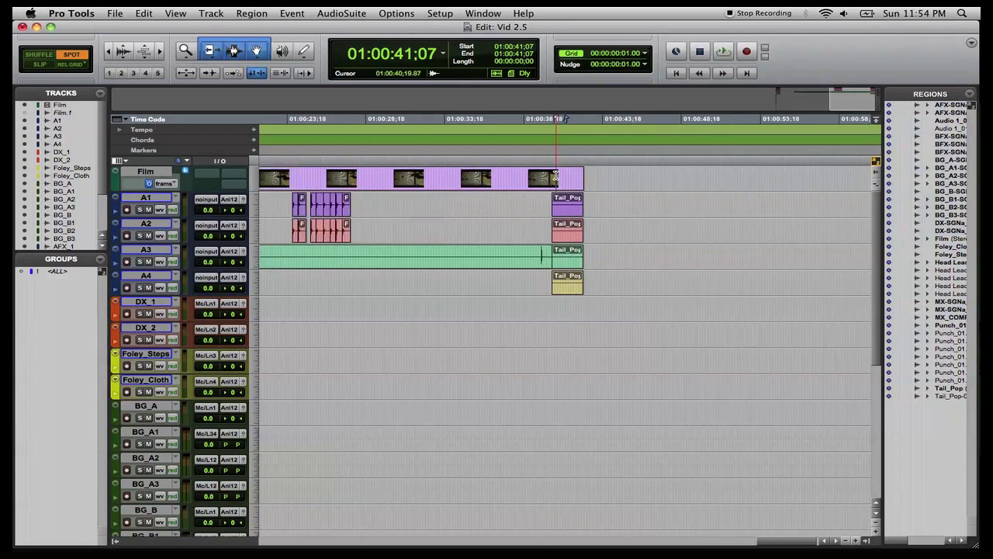
key(super+bracketright)
key(super+bracketright)
key(super+bracketright)
key(super+bracketright)
key(super+bracketright)
key(super+bracketright)
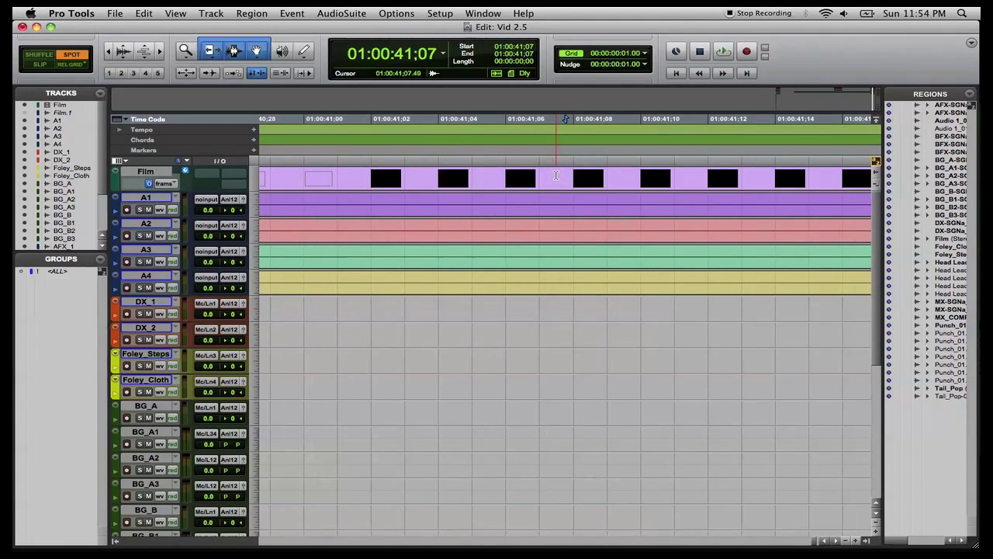
scroll(624, 189, right, 10)
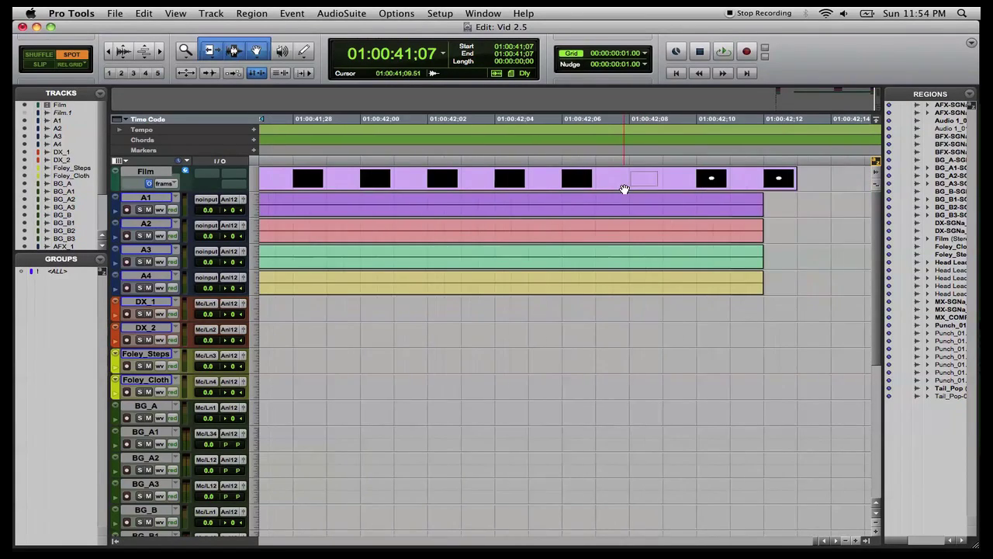
scroll(624, 189, right, 3)
click(613, 178)
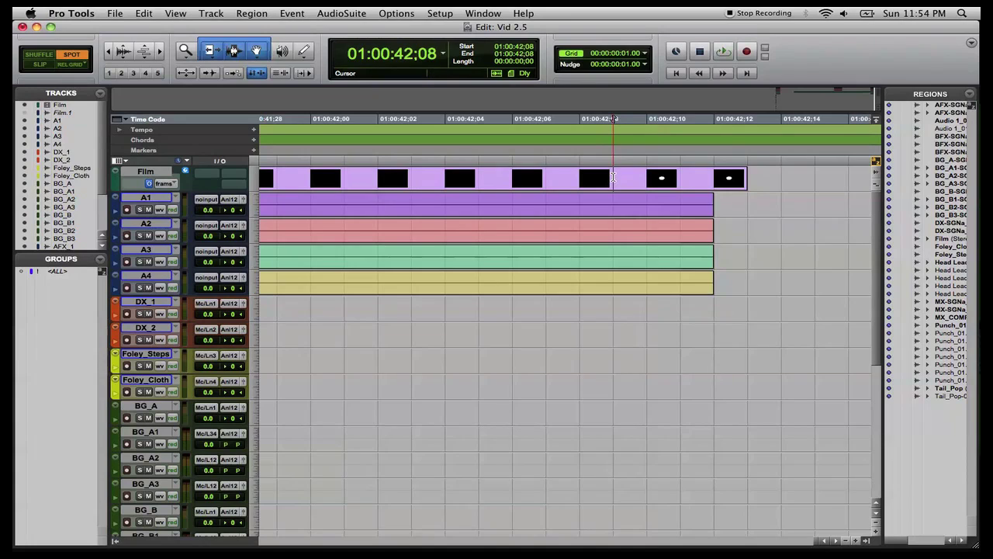
Step: Nudge one frame later and back to settle on 01:00:42:08, then open the Window menu
key(super+bracketright)
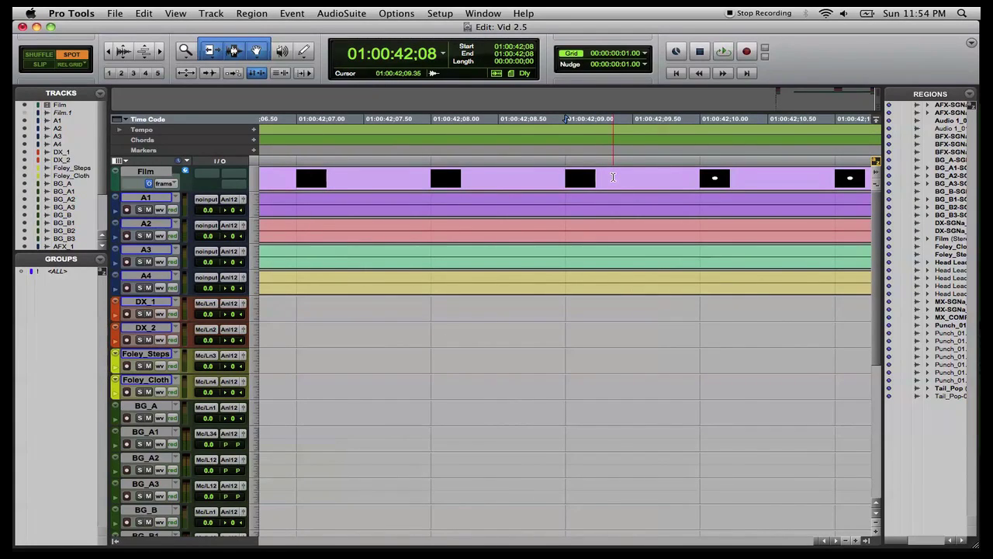
key(KP_Add)
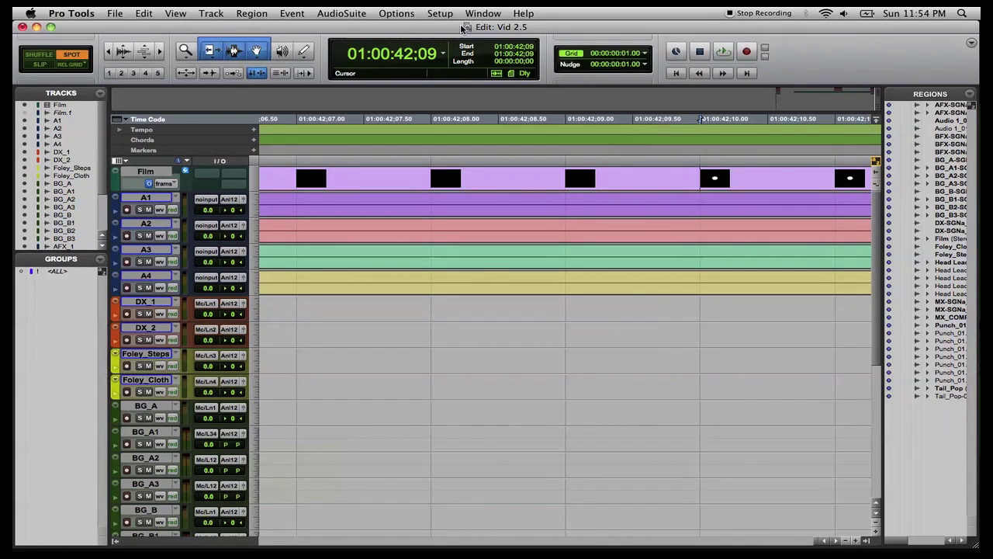
key(KP_Subtract)
click(483, 13)
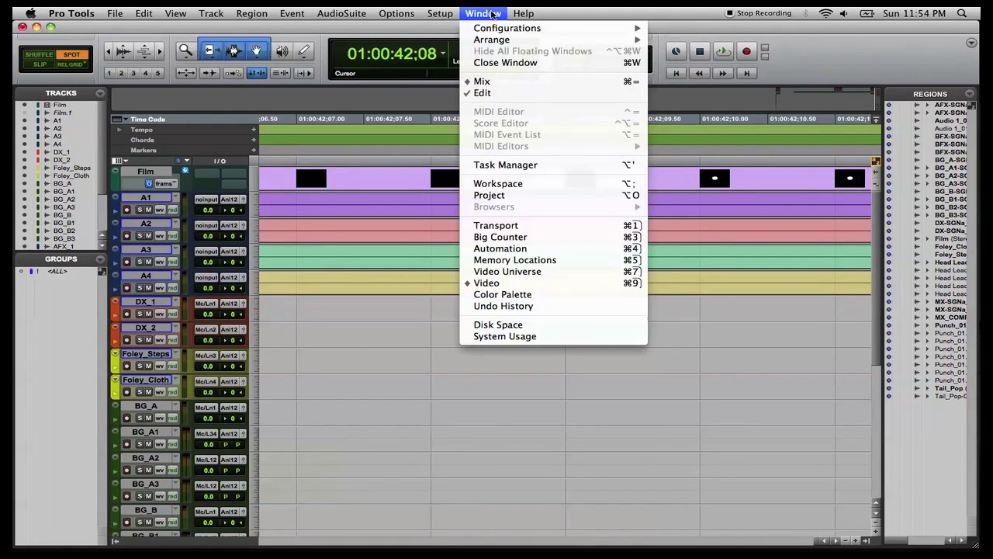
Step: Open the Video window and check the picture around 01:00:42:09
click(500, 282)
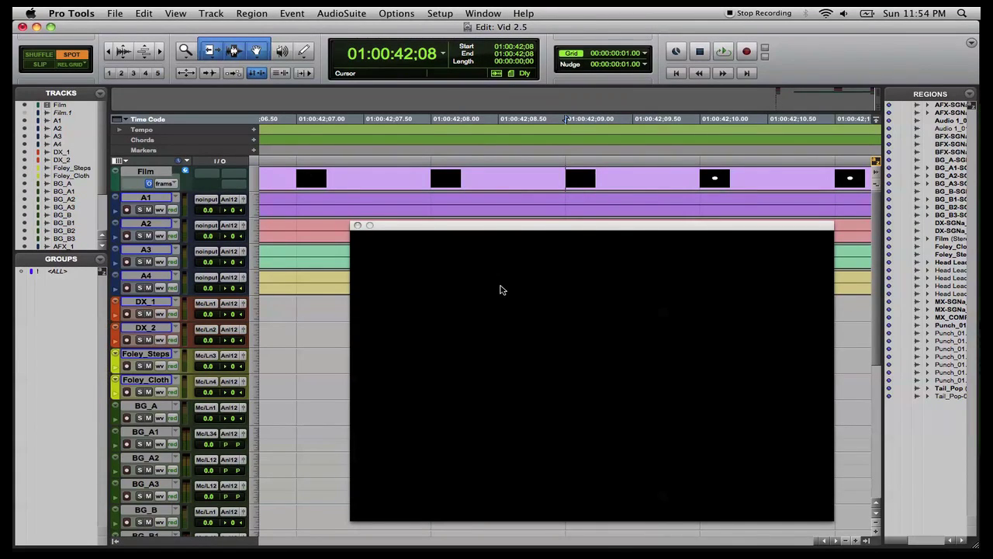
click(564, 191)
key(plus)
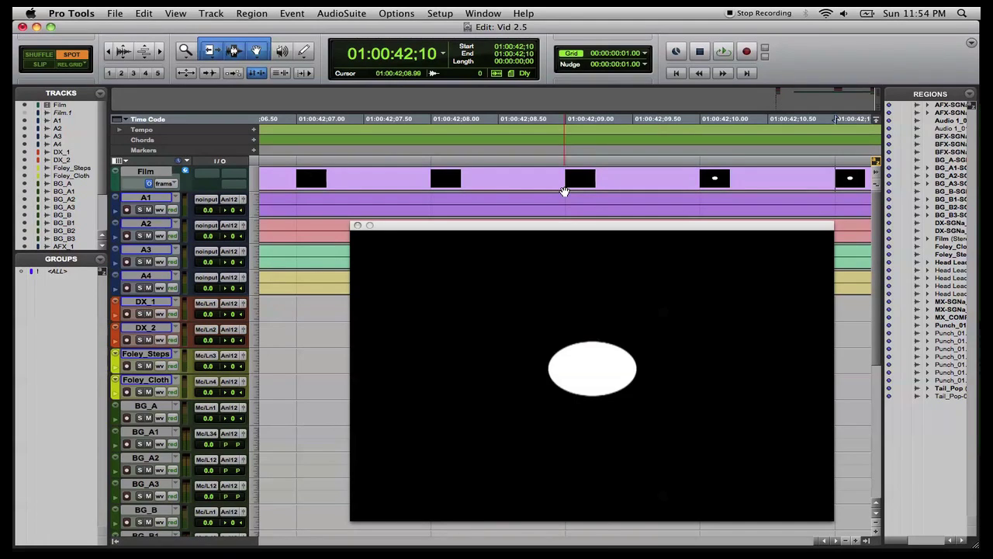
key(minus)
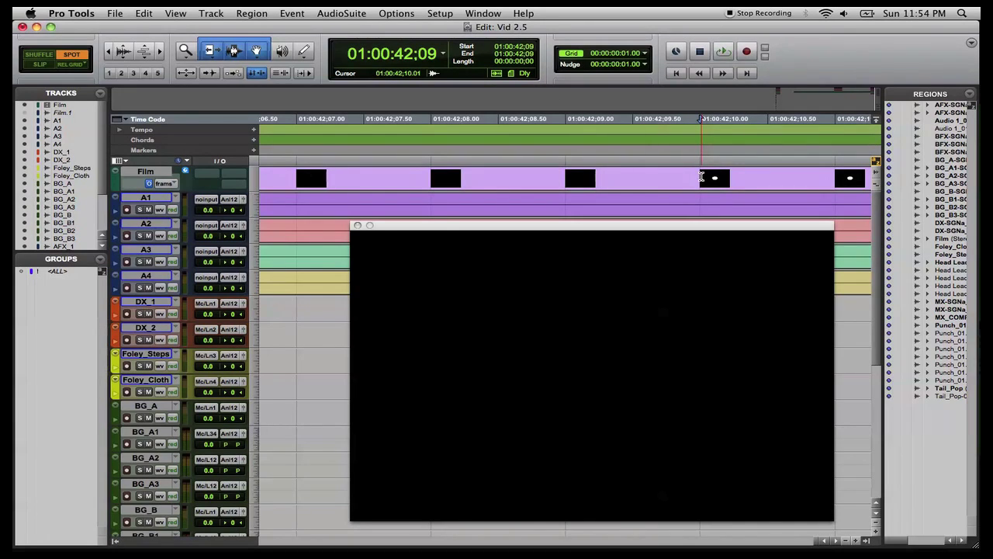
Step: Switch to Grid mode, land on 01:00:42:10 where the white flash shows, and close the video
click(66, 67)
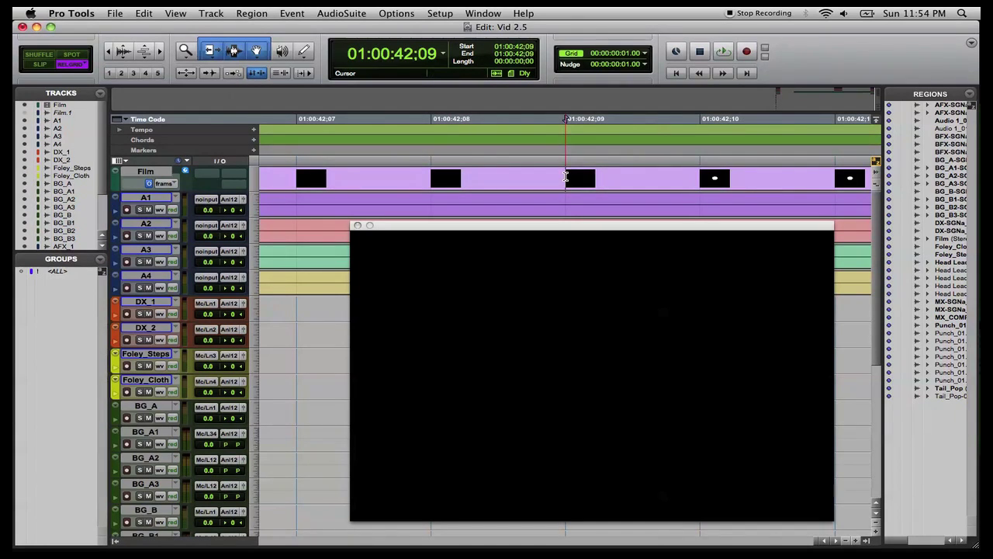
key(plus)
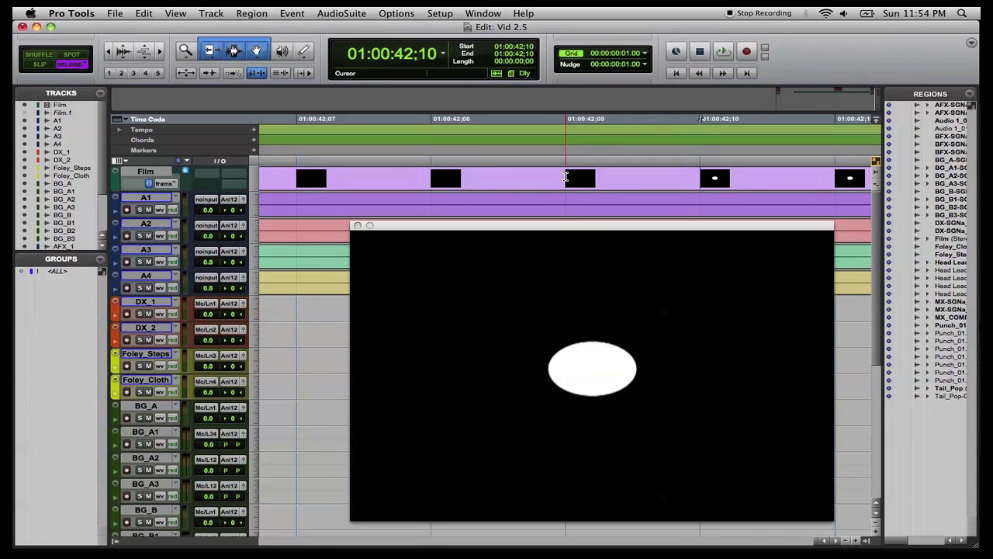
key(minus)
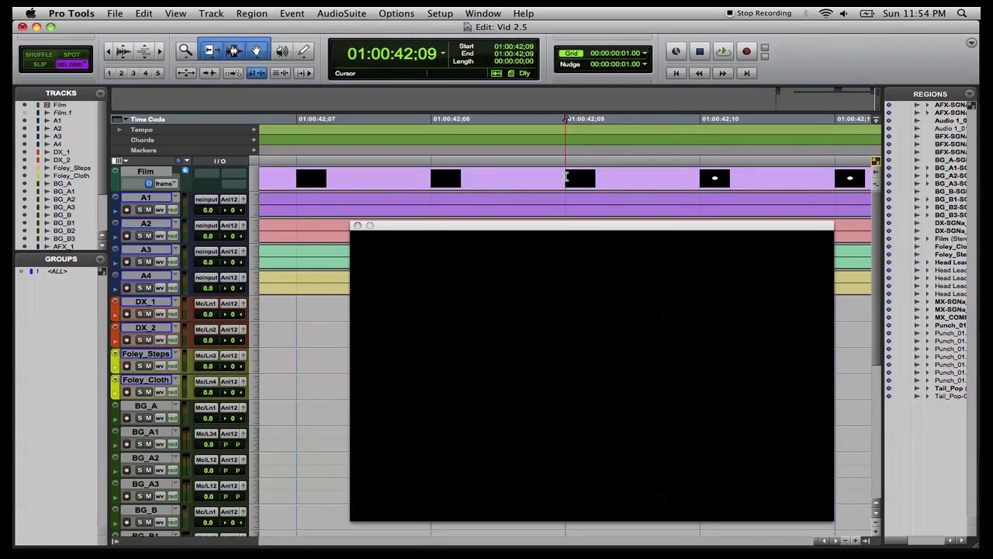
key(plus)
key(minus)
key(plus)
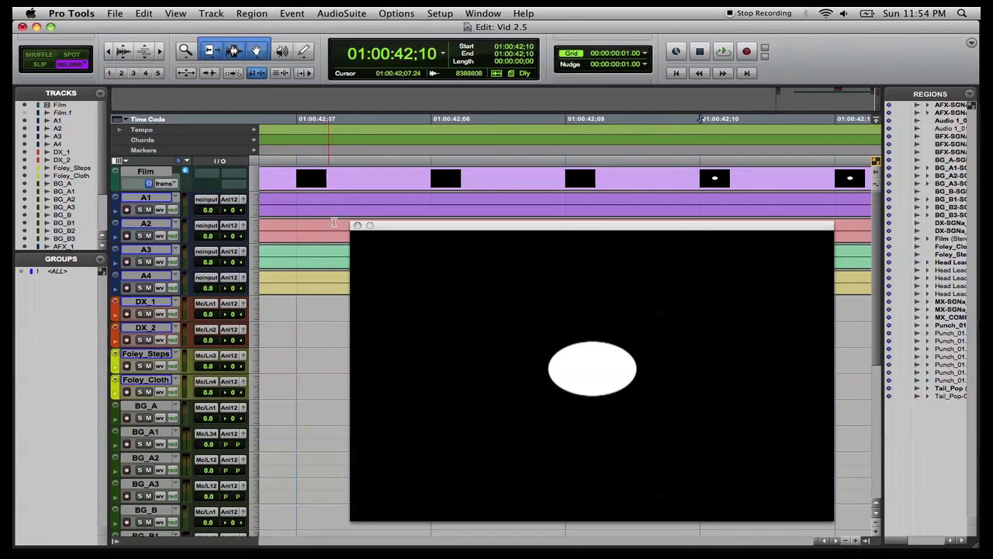
click(357, 225)
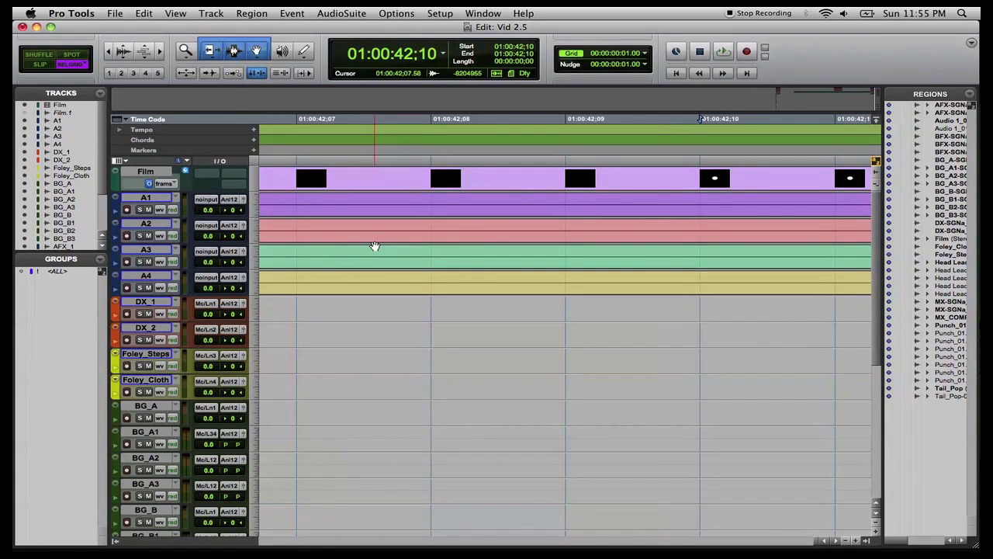
Step: Set a one-frame (00:00:00:01) selection starting at 01:00:42:10
scroll(375, 246, down, 3)
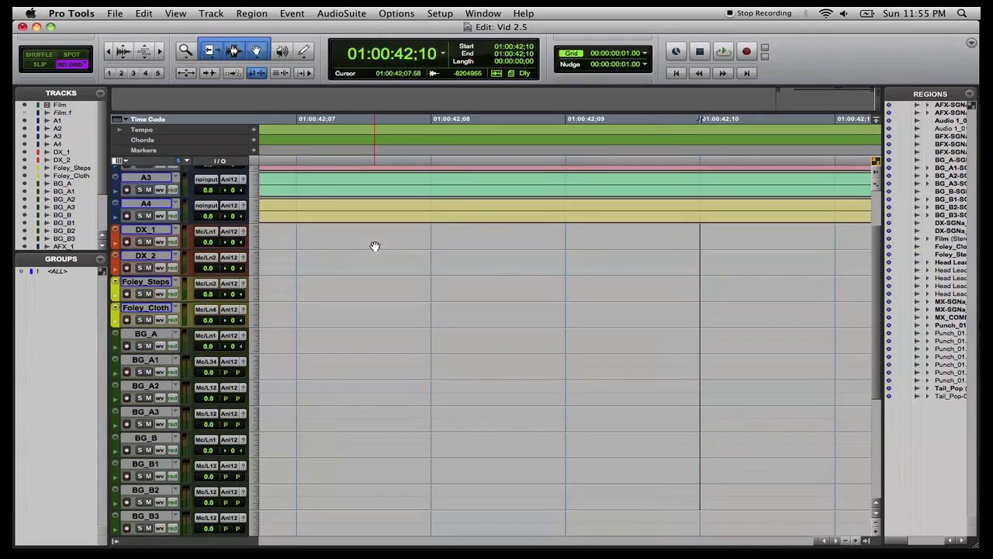
scroll(375, 246, down, 8)
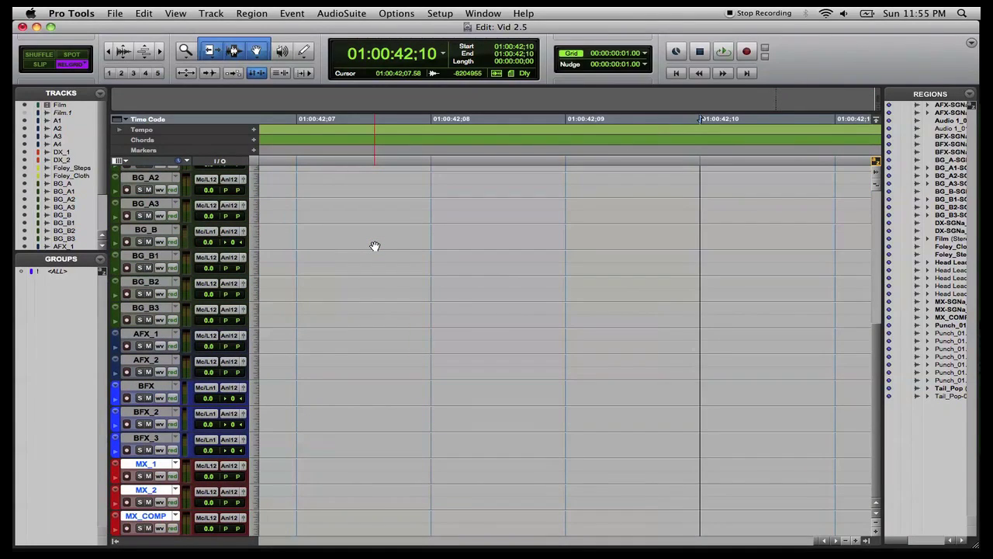
scroll(735, 311, up, 10)
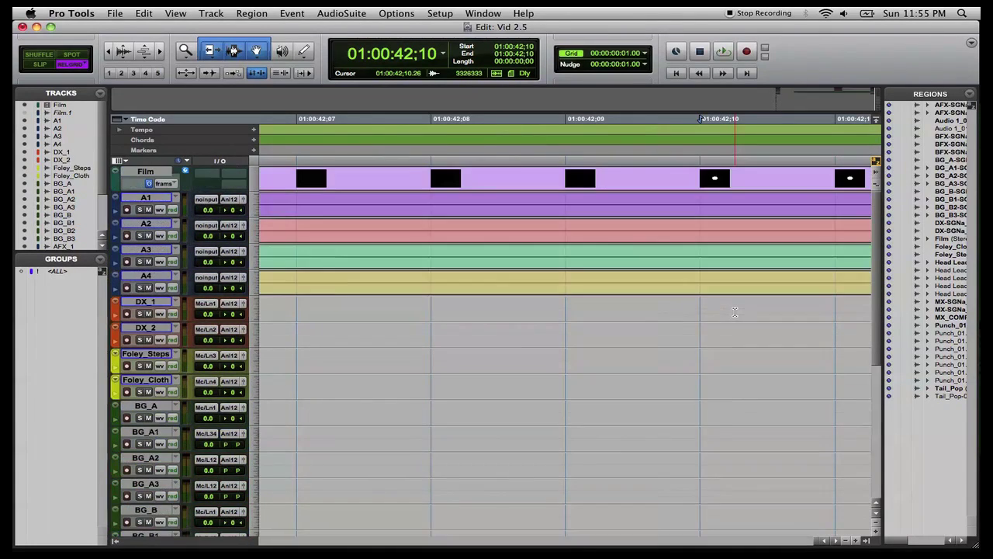
click(529, 62)
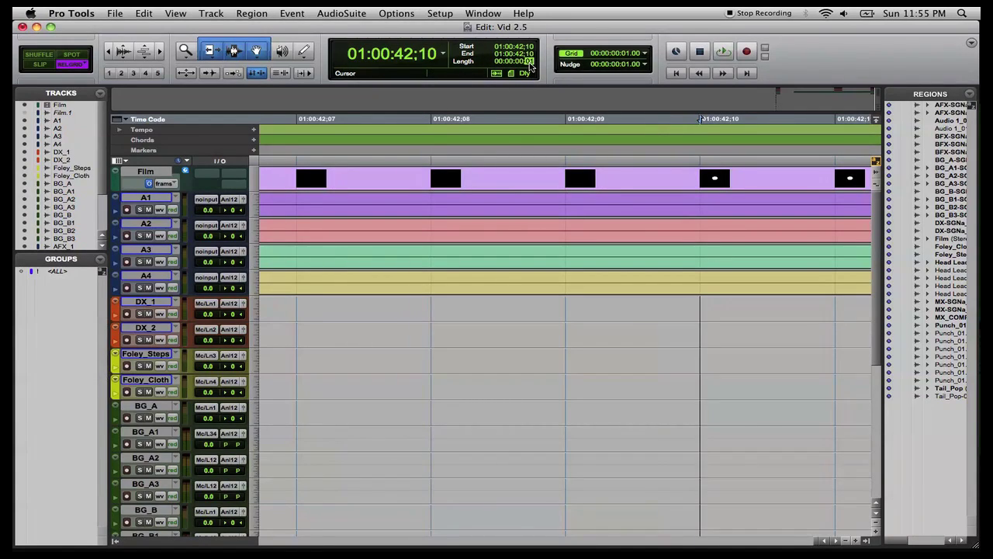
key(Return)
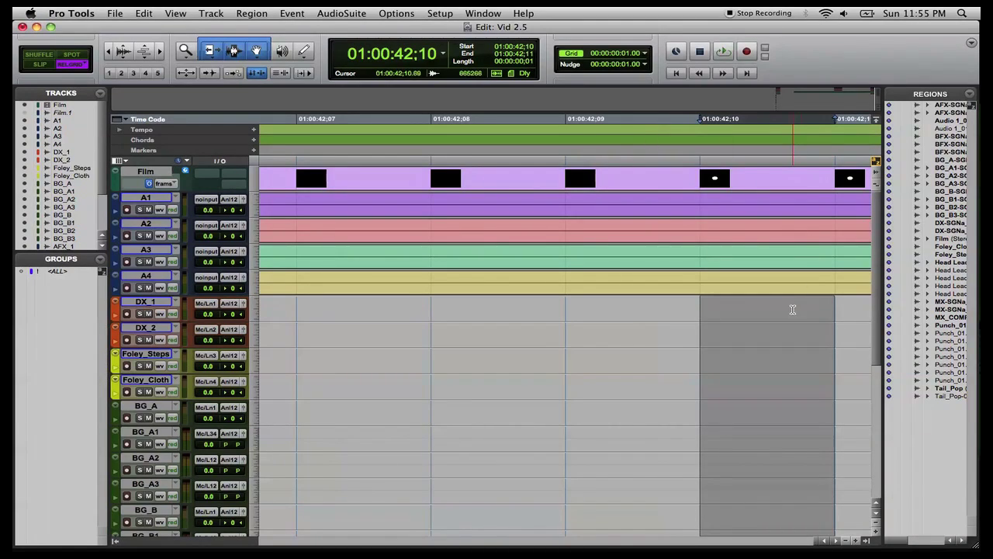
Step: Render a 1000 Hz, -20 dB sine tail pop with Signal Generator and zoom out to view it
click(347, 12)
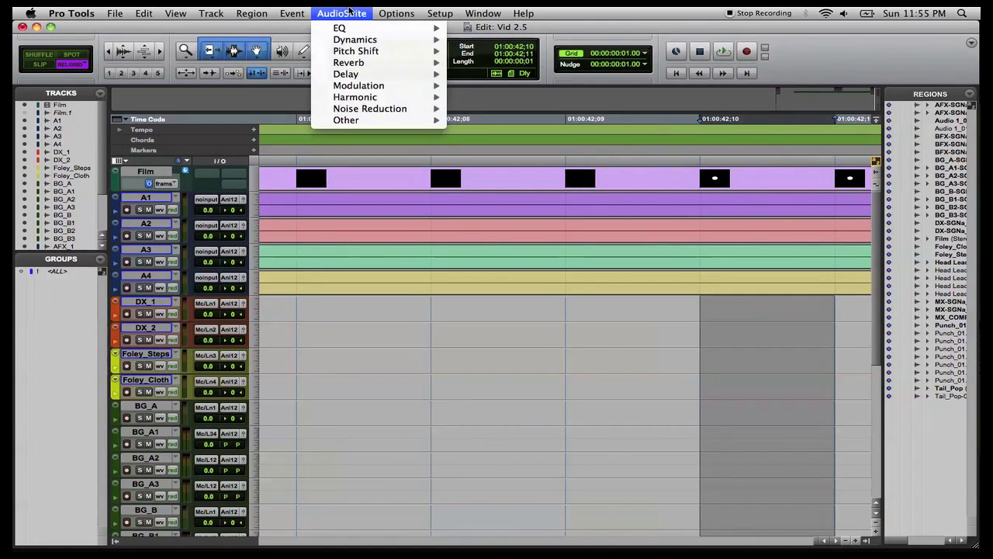
mouse_move(359, 121)
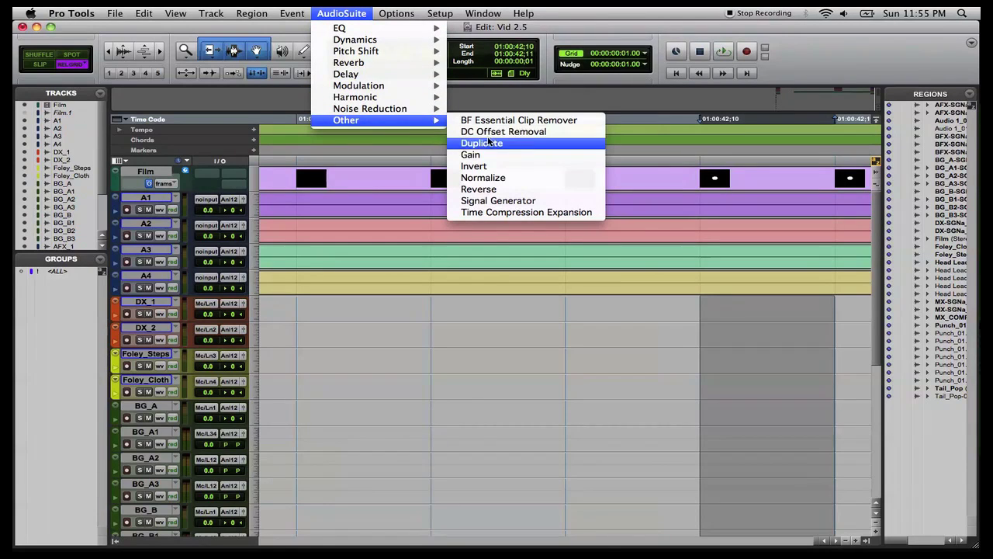
click(495, 204)
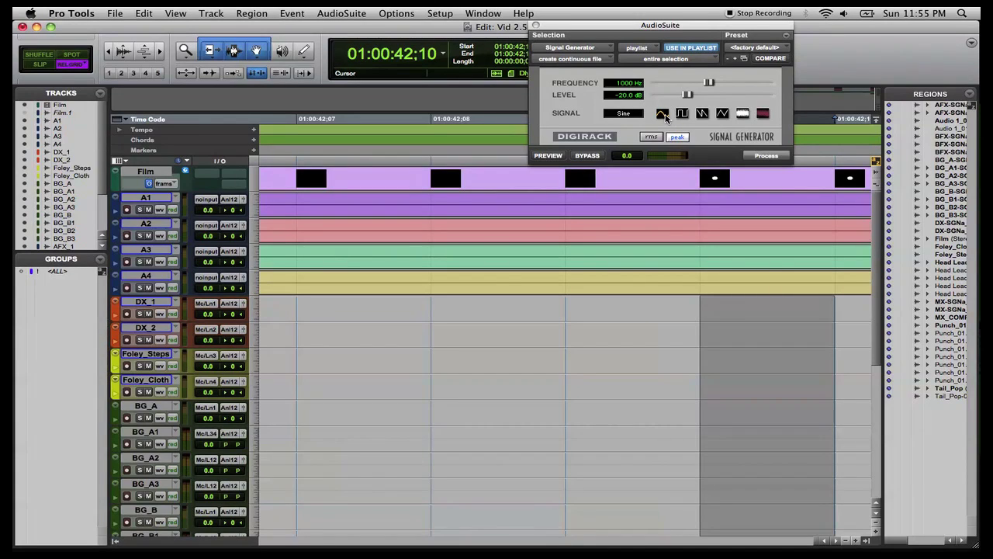
click(767, 156)
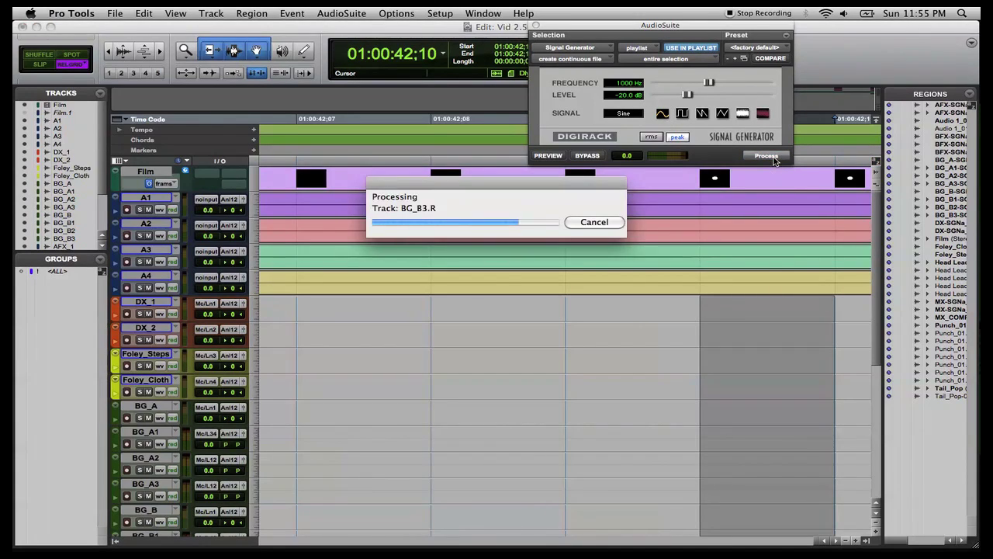
key(super+bracketleft)
key(super+bracketleft)
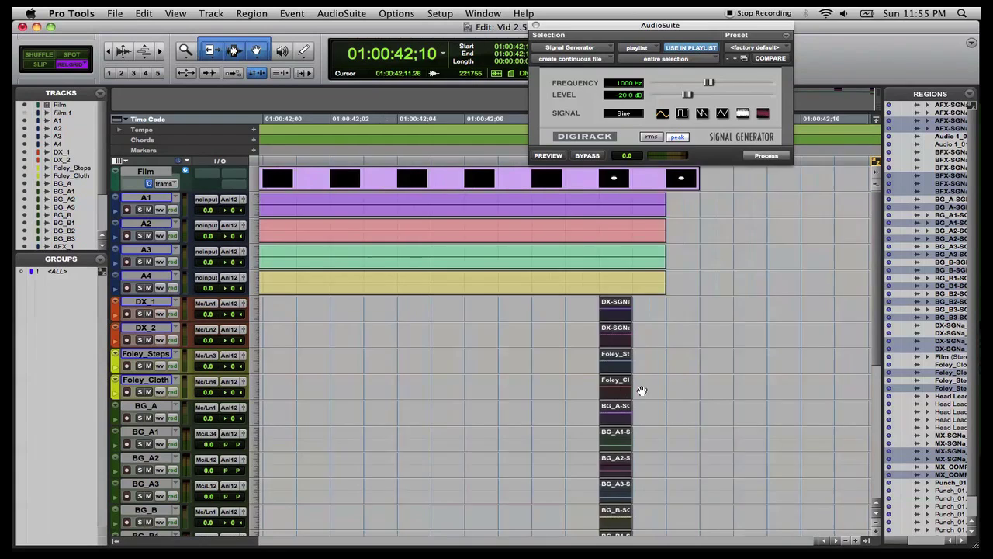
key(super+bracketleft)
key(super+bracketleft)
key(super+bracketleft)
key(super+bracketleft)
Step: Review the tail pops across the timeline and save the session
scroll(641, 390, left, 15)
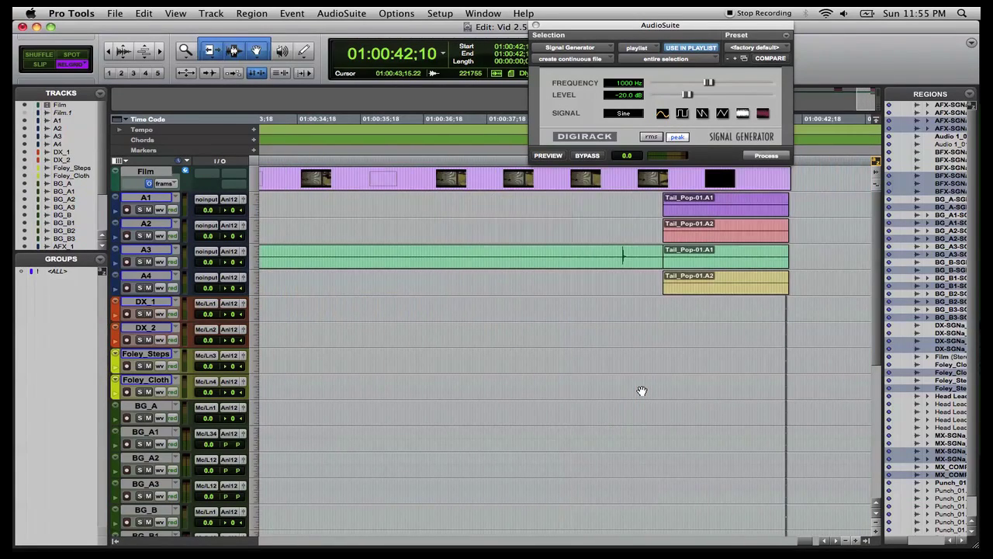
scroll(642, 390, right, 15)
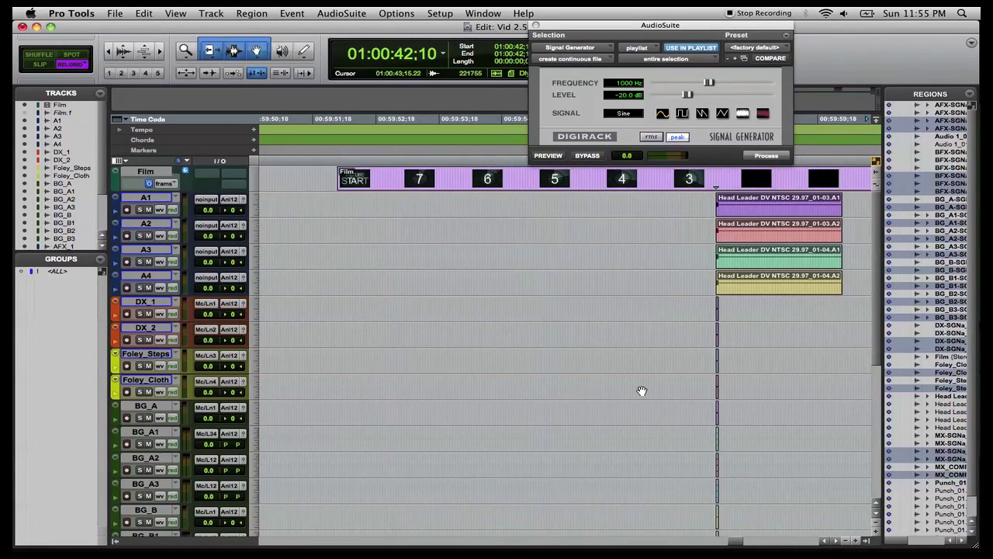
scroll(641, 391, right, 3)
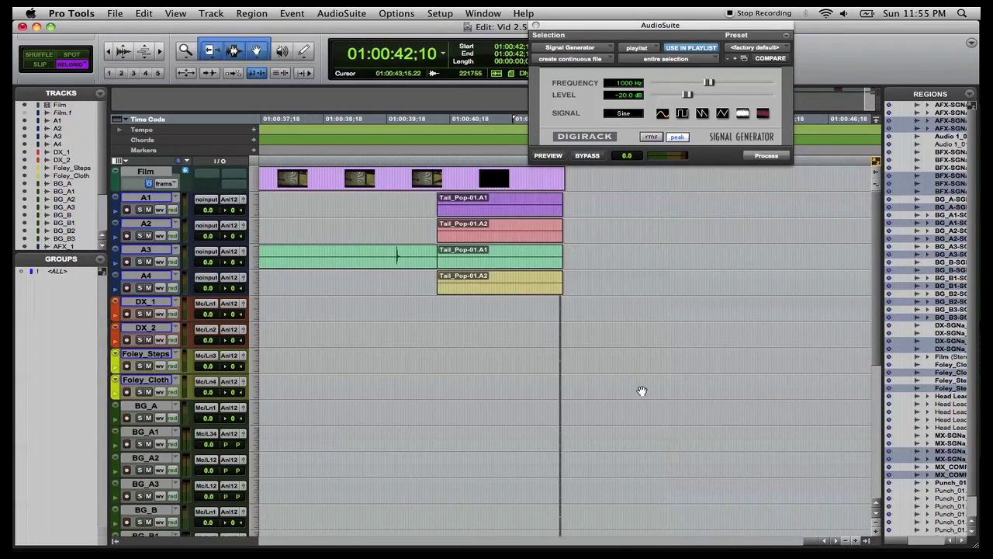
scroll(642, 390, left, 20)
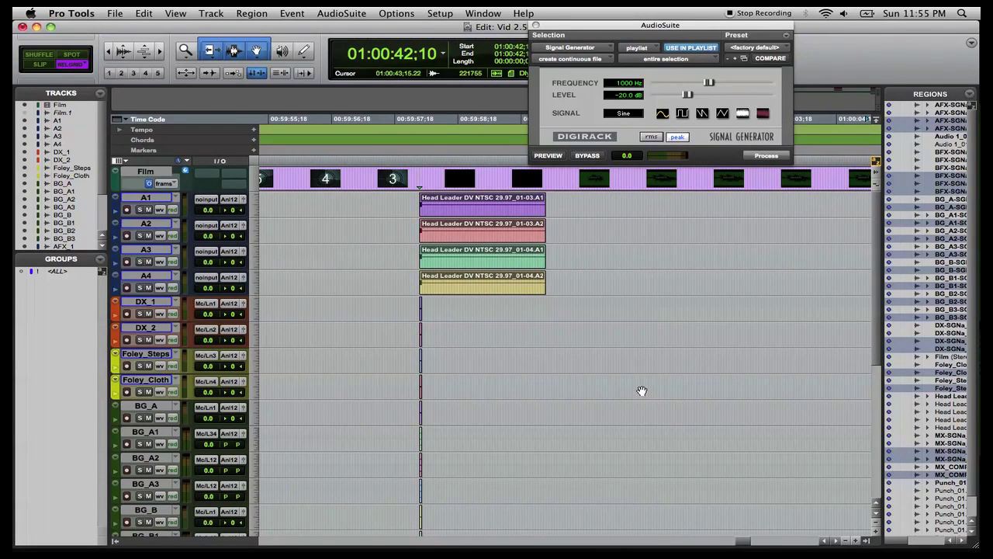
scroll(641, 390, down, 3)
scroll(642, 390, right, 10)
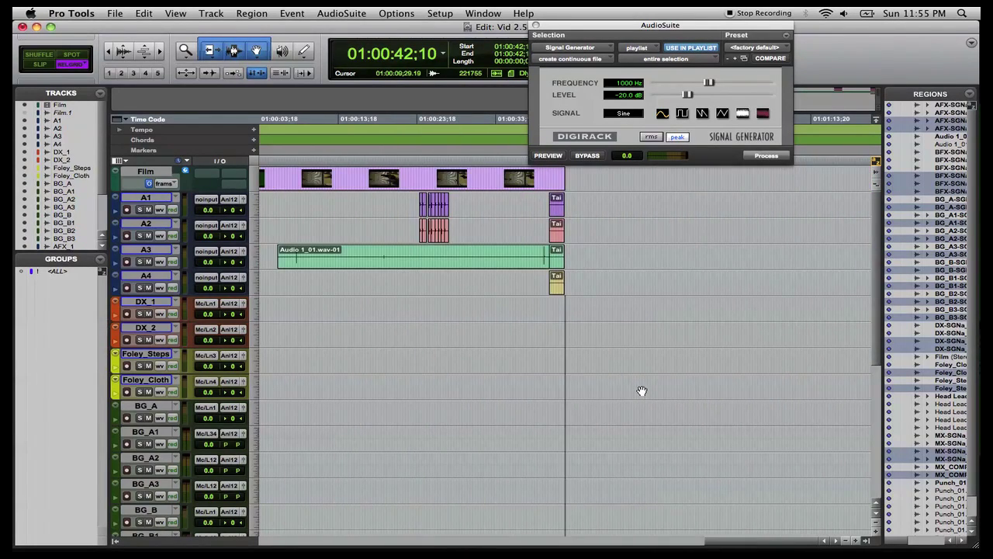
key(super+s)
Step: Close the Signal Generator window to clear the edit window
click(535, 26)
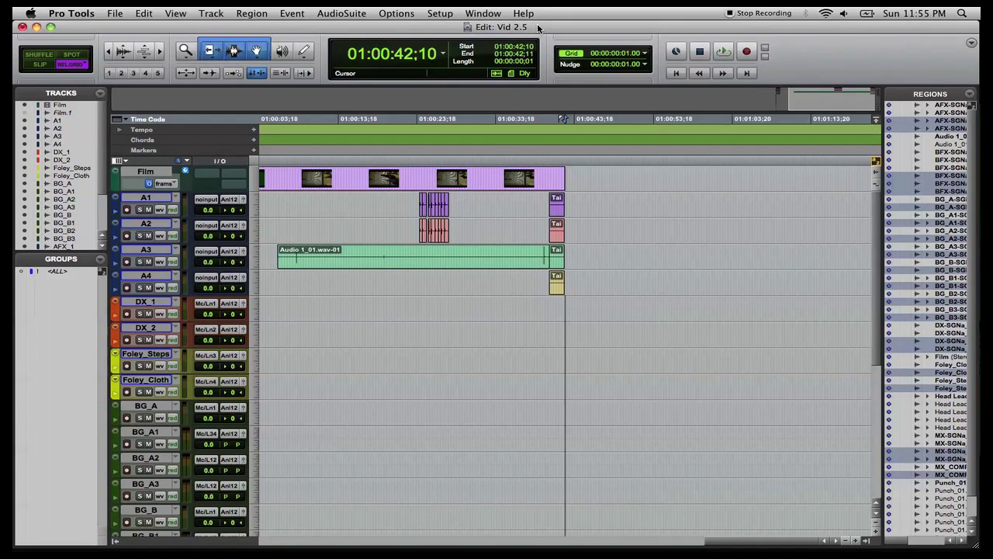
scroll(507, 247, left, 5)
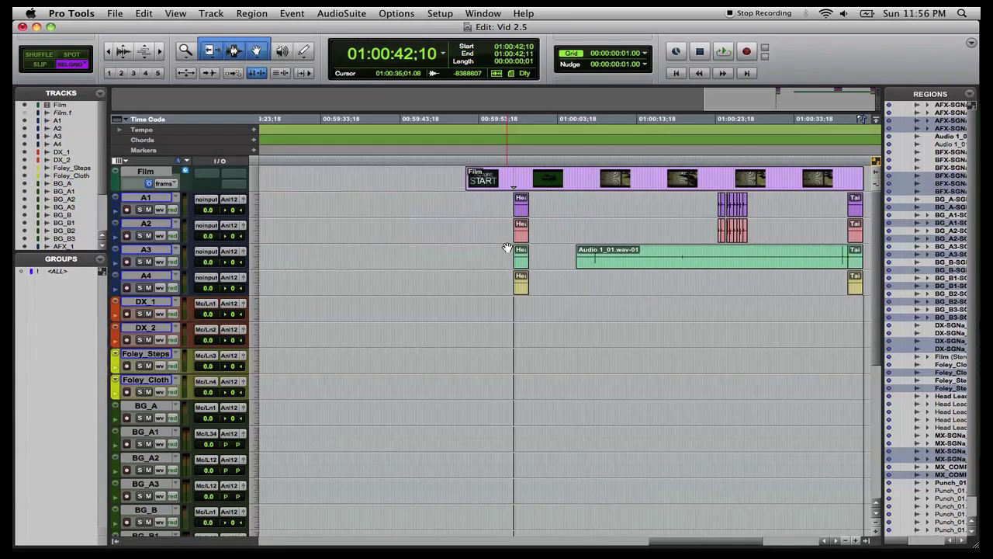
scroll(507, 248, down, 6)
scroll(507, 247, up, 6)
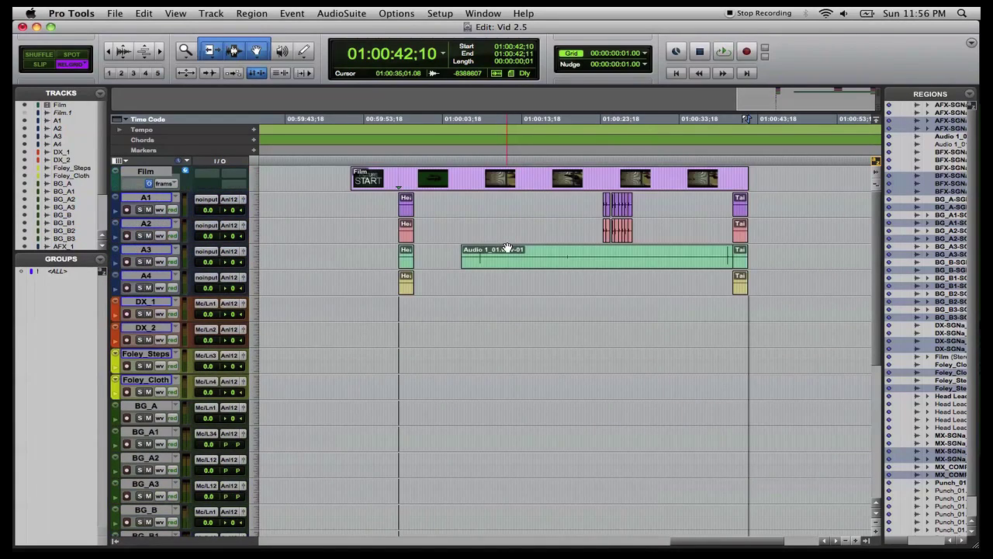